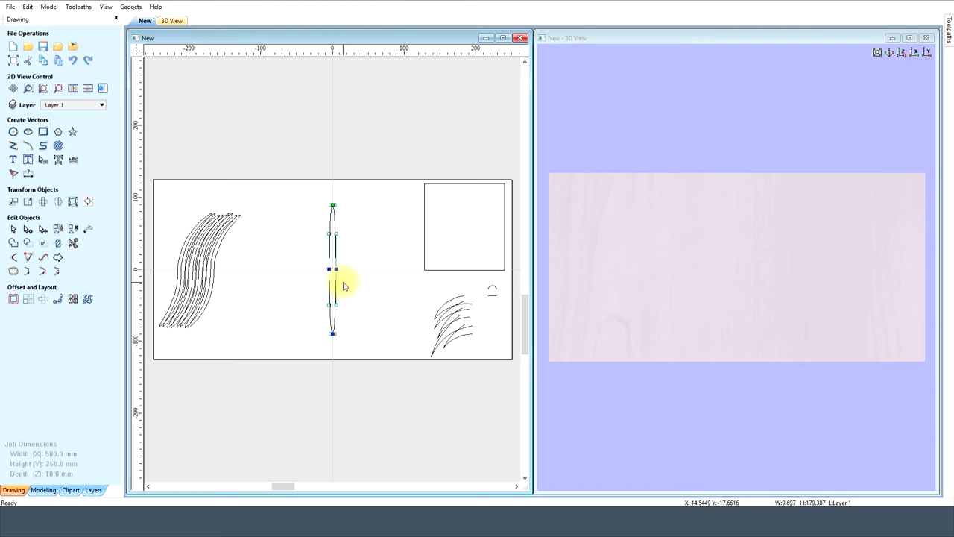
# Bend the narrow ellipse at the job's centre into an S-shaped hair strand by moving its nodes, and delete the strand.
pyautogui.moveTo(332, 204); pyautogui.dragTo(379, 199)
pyautogui.scroll(4, 335, 206)
pyautogui.moveTo(334, 454); pyautogui.dragTo(300, 454)
pyautogui.moveTo(378, 198); pyautogui.dragTo(370, 199)
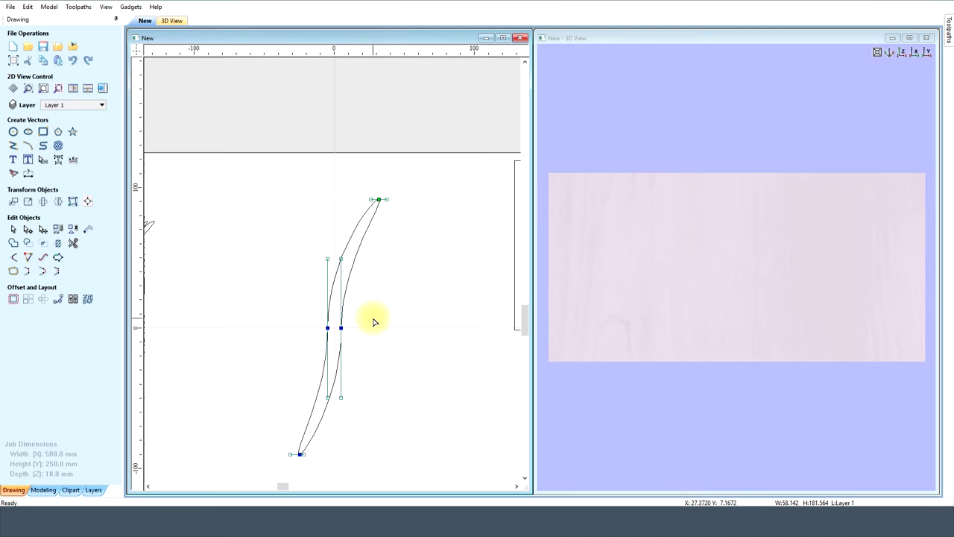
pyautogui.moveTo(328, 327); pyautogui.dragTo(324, 320)
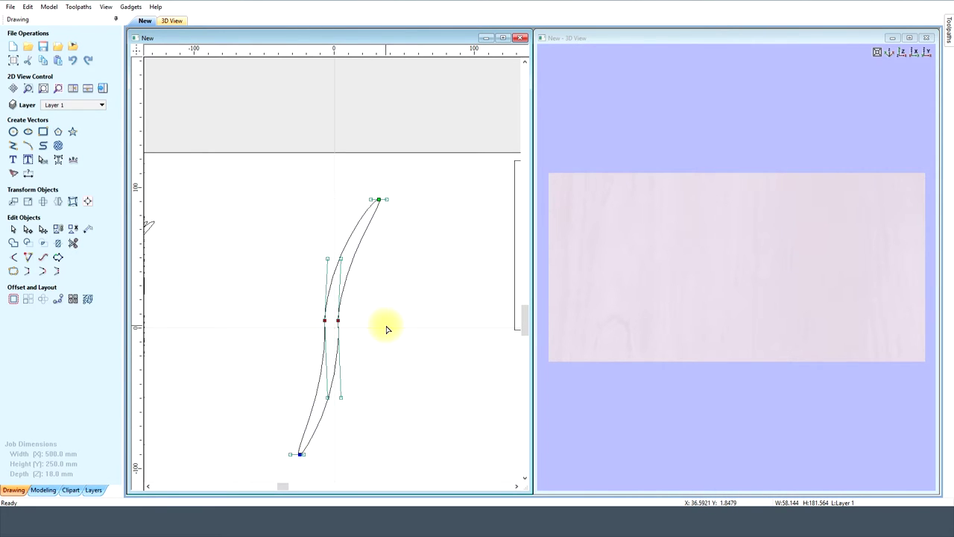
pyautogui.click(365, 328)
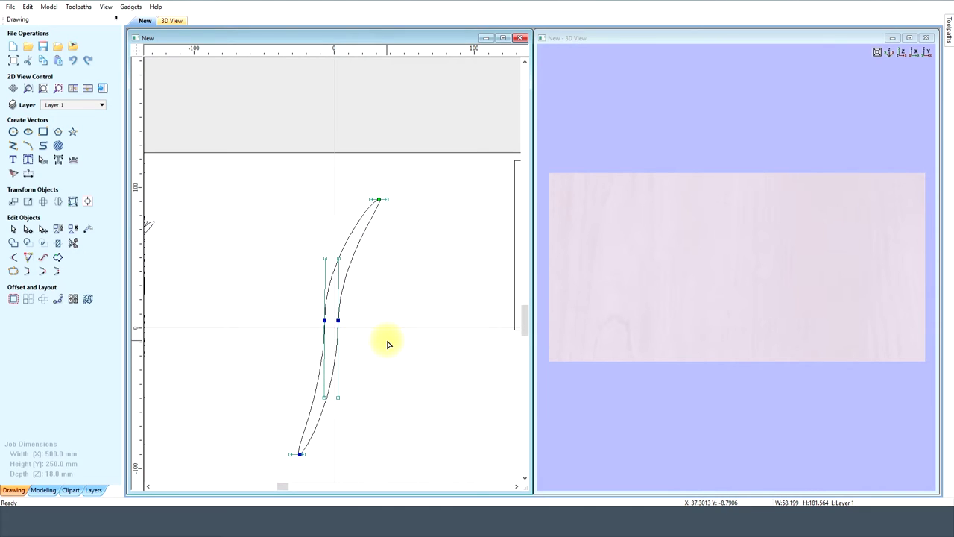
pyautogui.click(389, 332)
pyautogui.scroll(-3, 389, 334)
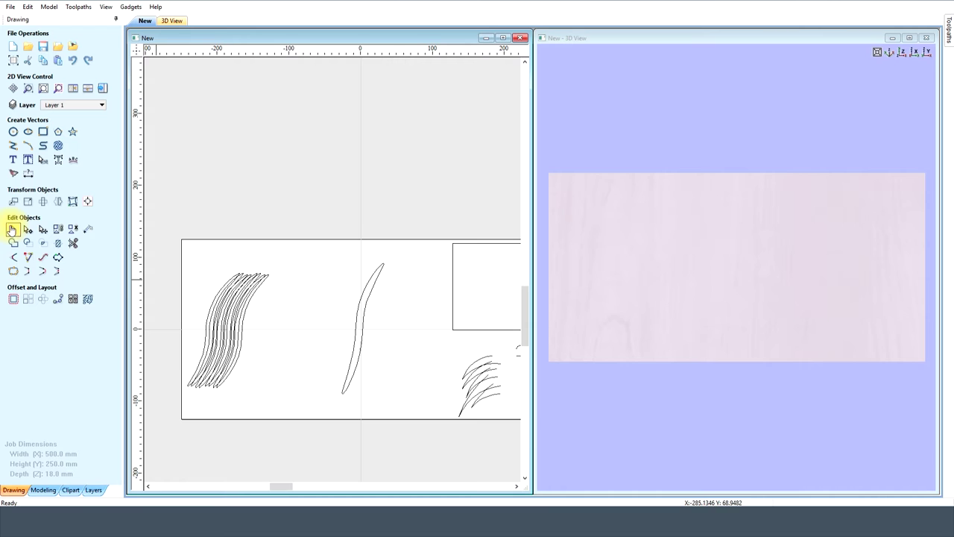
pyautogui.click(357, 312)
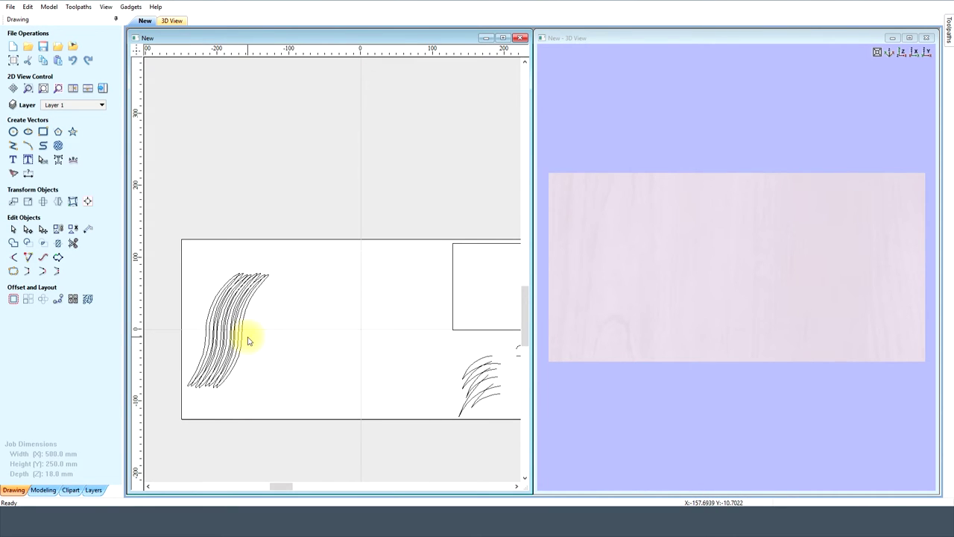
# Select the first, third, fifth and seventh strand outlines, open Create Shape for them, and close it without applying.
pyautogui.scroll(5, 206, 319)
pyautogui.click(300, 187)
pyautogui.keyDown('shift'); pyautogui.click(333, 190); pyautogui.keyUp('shift')
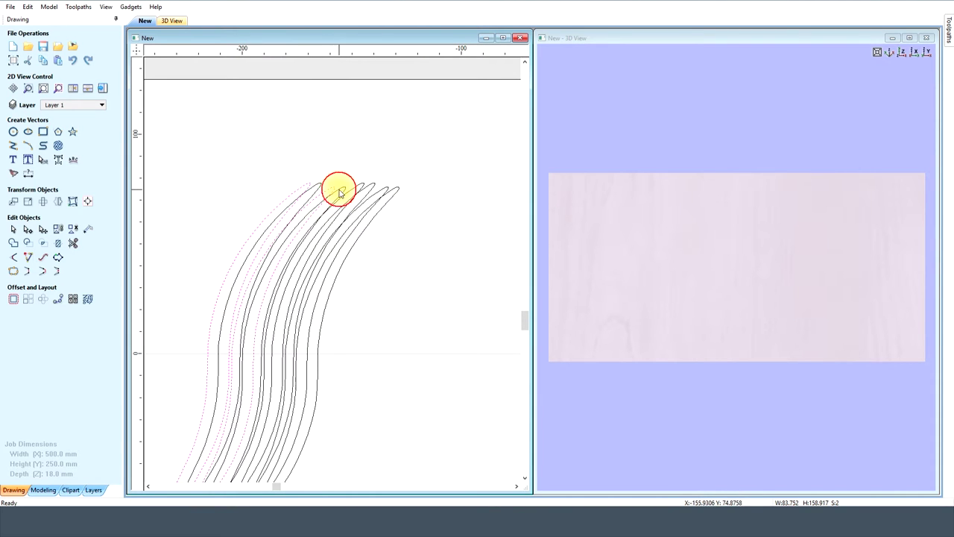
pyautogui.keyDown('shift'); pyautogui.click(372, 191); pyautogui.keyUp('shift')
pyautogui.keyDown('shift'); pyautogui.click(385, 192); pyautogui.keyUp('shift')
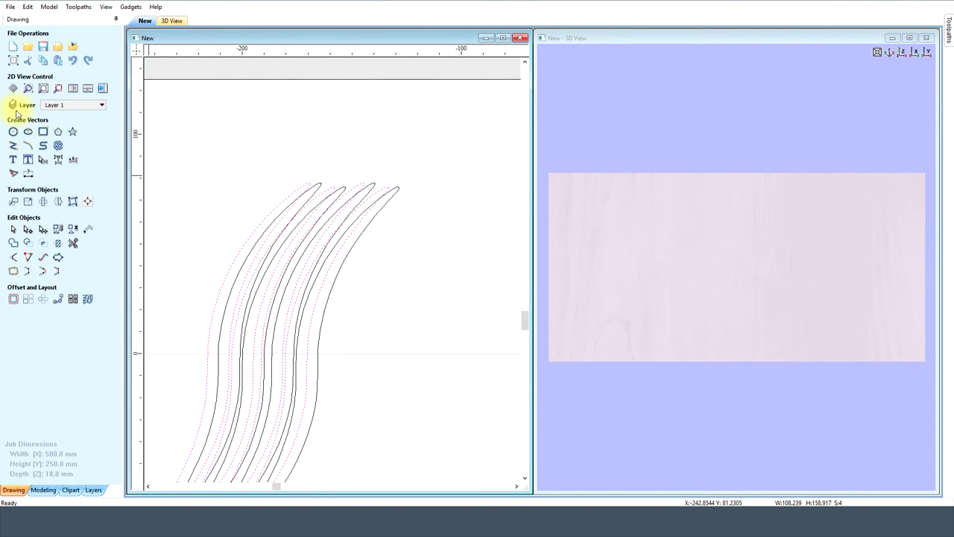
pyautogui.click(49, 6)
pyautogui.click(67, 15)
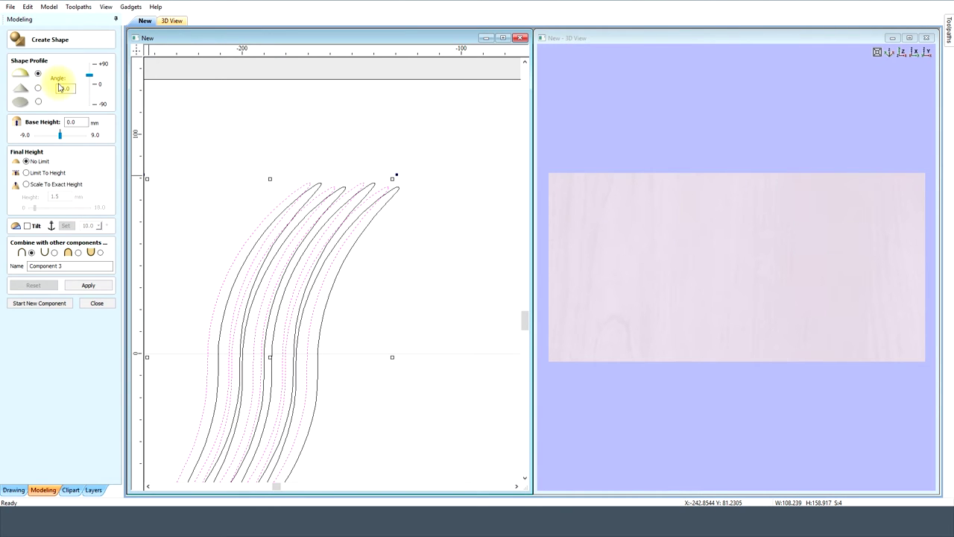
pyautogui.click(97, 303)
# Select the second, fourth, sixth and eighth strand outlines, open Create Shape for them, and close it without applying.
pyautogui.click(320, 184)
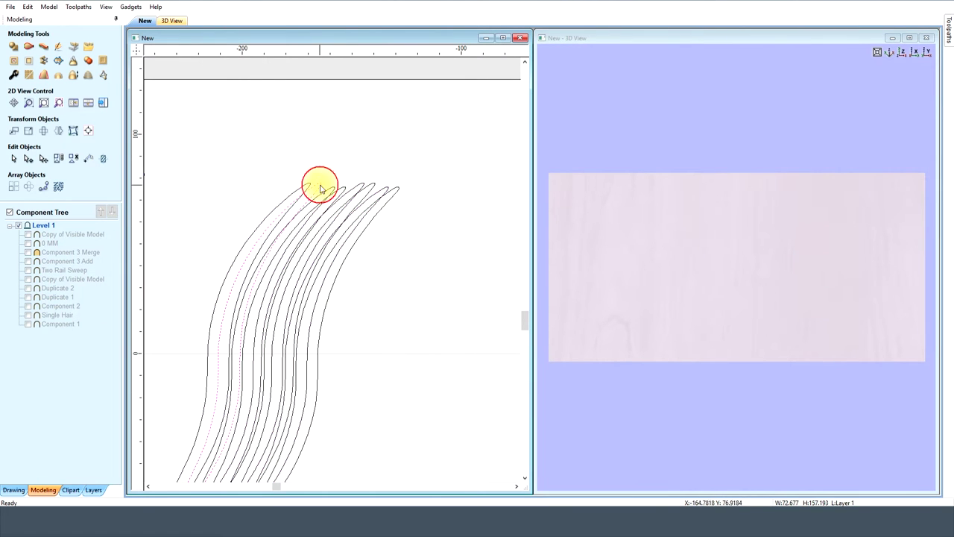
pyautogui.keyDown('shift'); pyautogui.click(346, 185); pyautogui.keyUp('shift')
pyautogui.keyDown('shift'); pyautogui.click(377, 188); pyautogui.keyUp('shift')
pyautogui.keyDown('shift'); pyautogui.click(397, 191); pyautogui.keyUp('shift')
pyautogui.click(14, 48)
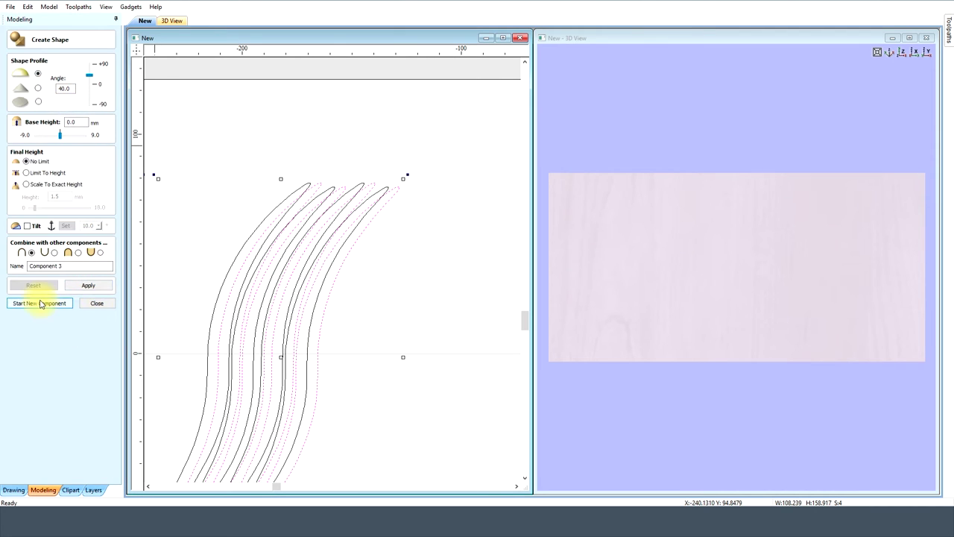
pyautogui.click(97, 303)
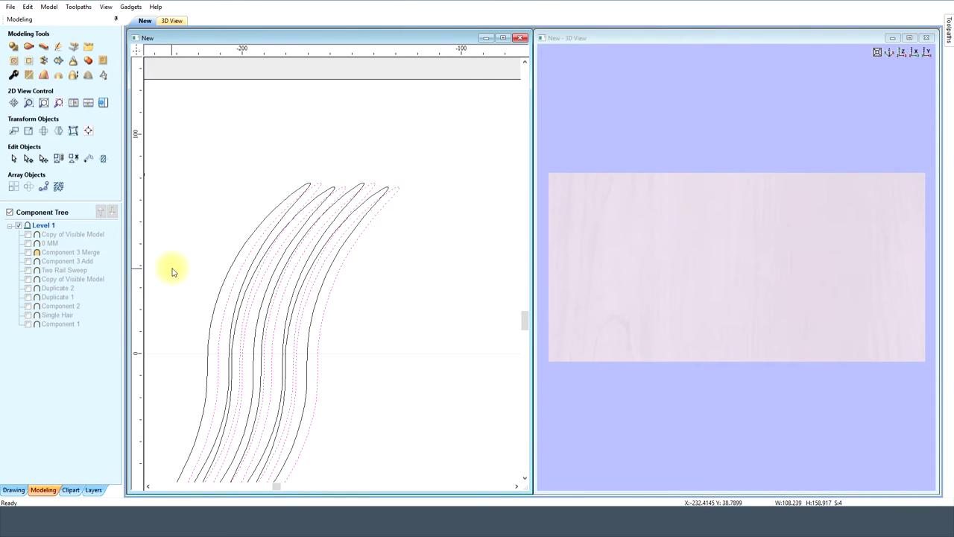
# Assign the ten short curves near the job's lower-right corner as Two Rail Sweep drive rails, and close the tool without applying.
pyautogui.click(174, 124)
pyautogui.click(106, 6)
pyautogui.click(111, 17)
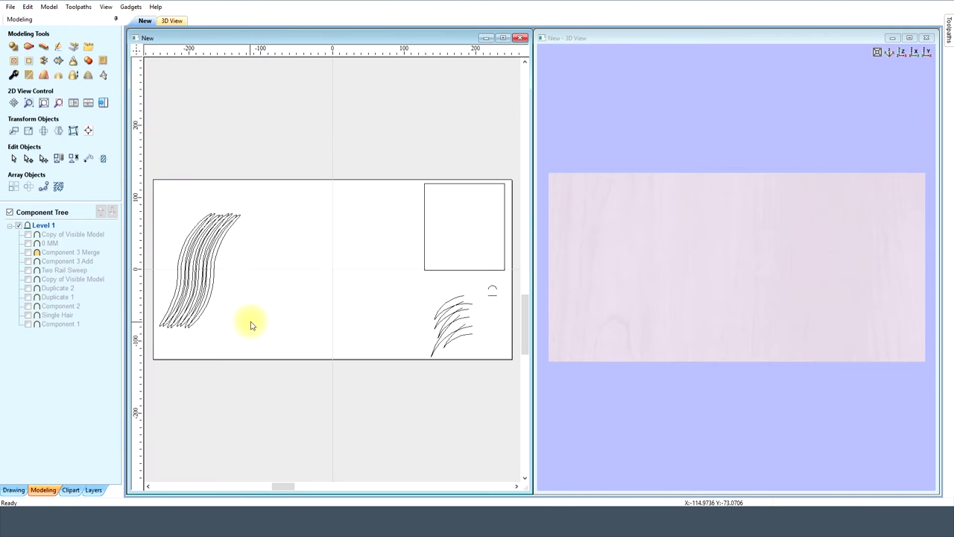
pyautogui.click(432, 270)
pyautogui.click(403, 295)
pyautogui.moveTo(385, 285); pyautogui.dragTo(481, 370)
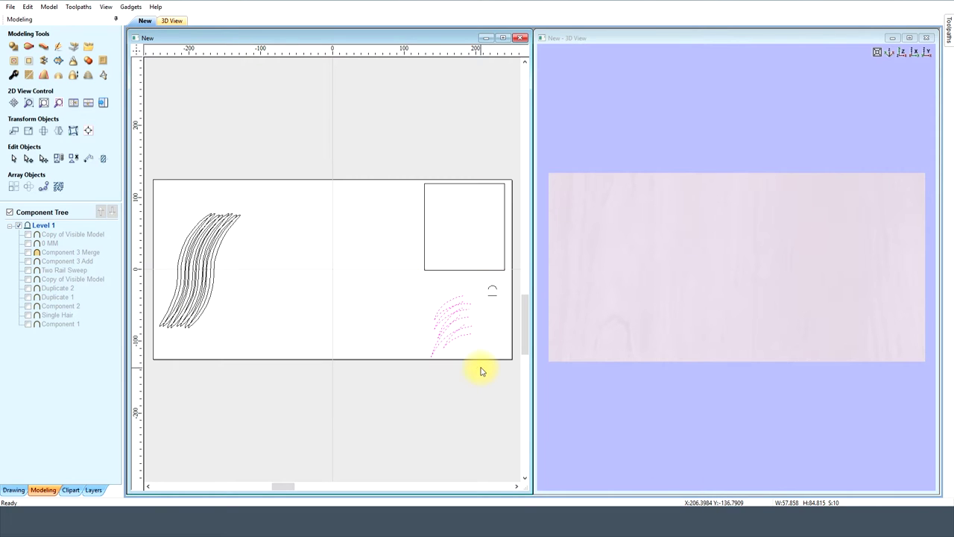
pyautogui.click(28, 47)
pyautogui.click(84, 70)
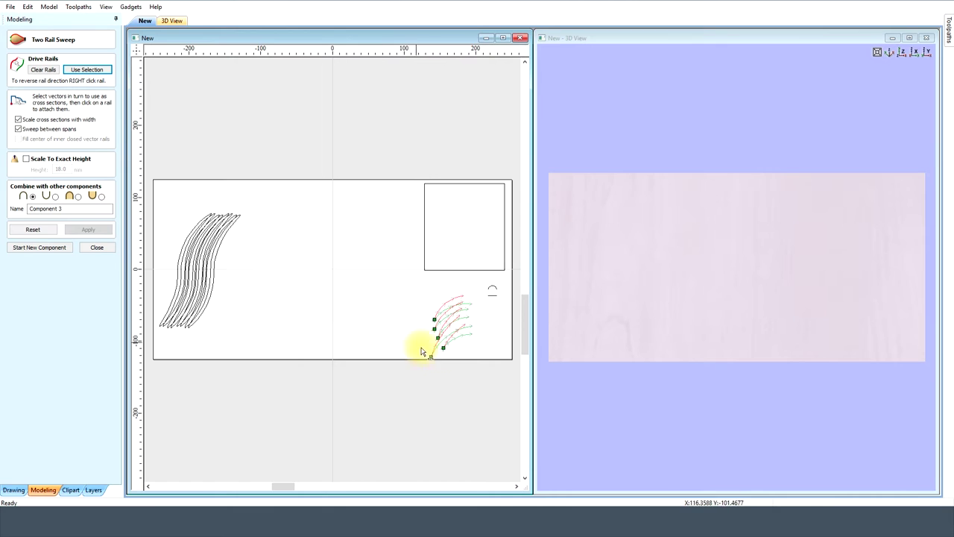
pyautogui.scroll(2, 459, 344)
pyautogui.scroll(3, 459, 344)
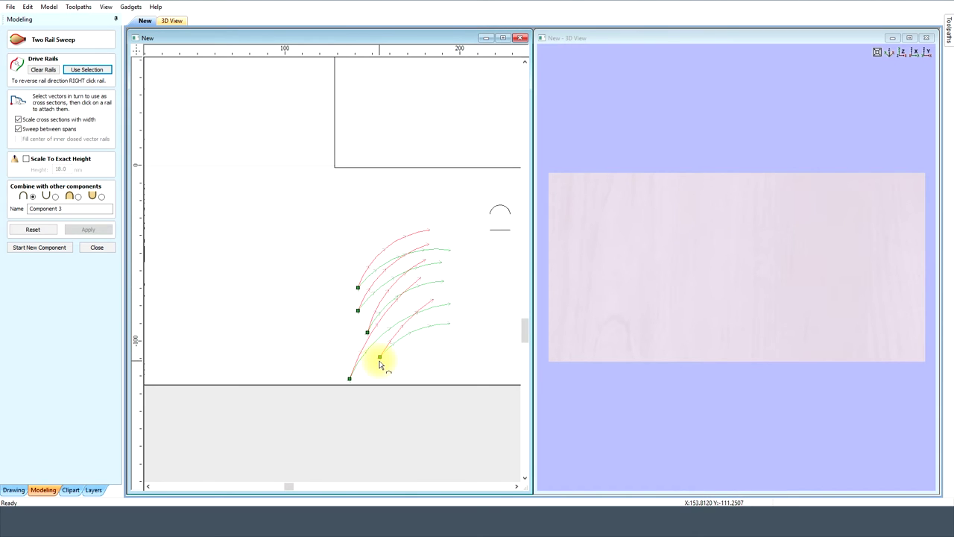
pyautogui.click(97, 247)
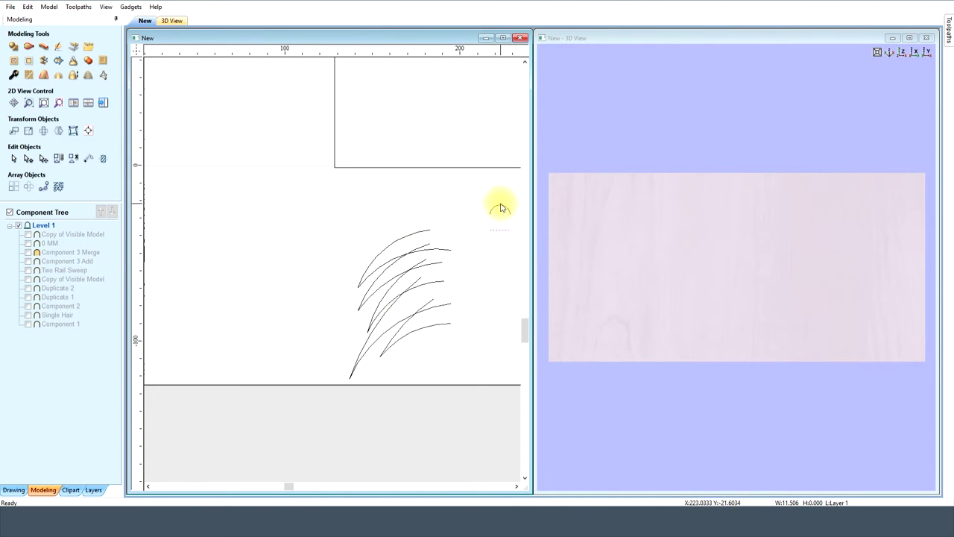
# Examine the rectangle vector and the details of the 0 MM component, and clear the selection.
pyautogui.click(106, 7)
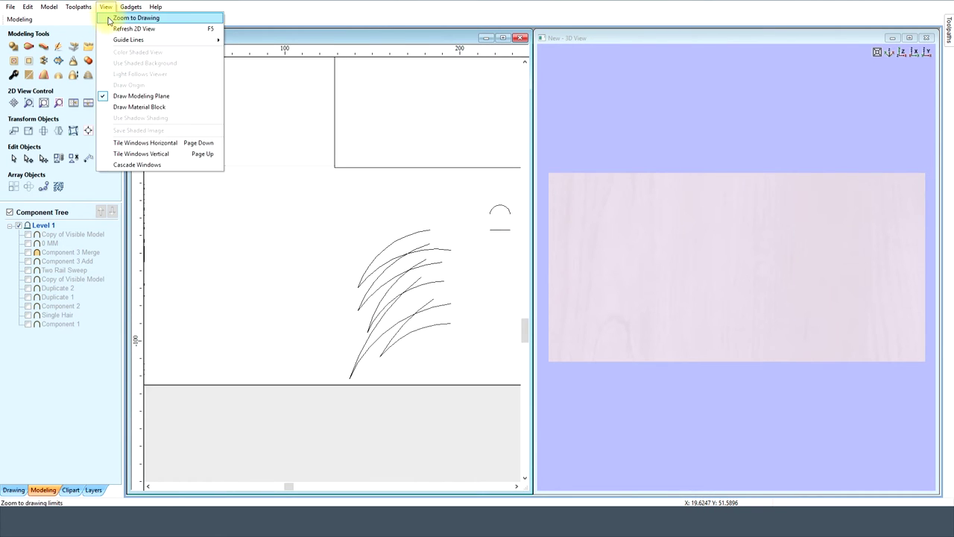
pyautogui.click(123, 18)
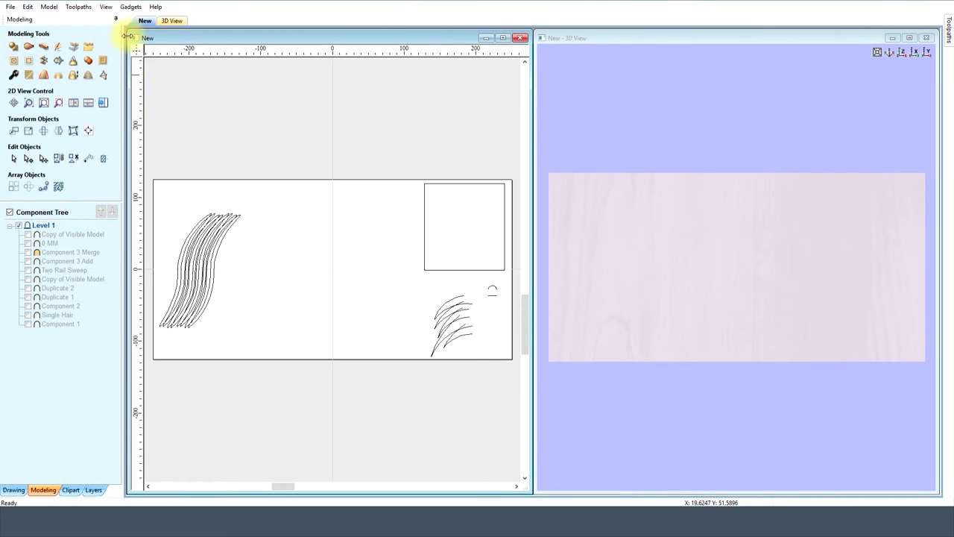
pyautogui.click(457, 270)
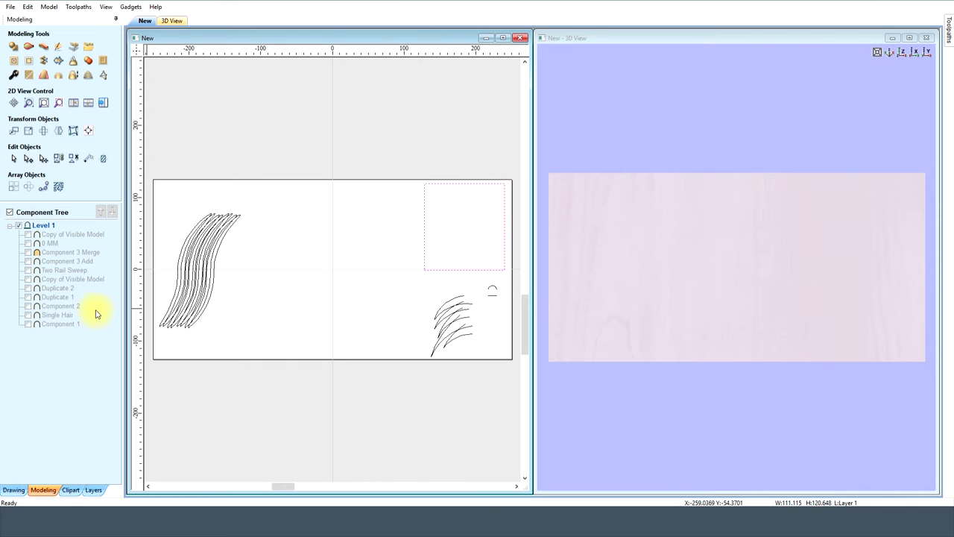
pyautogui.moveTo(28, 247)
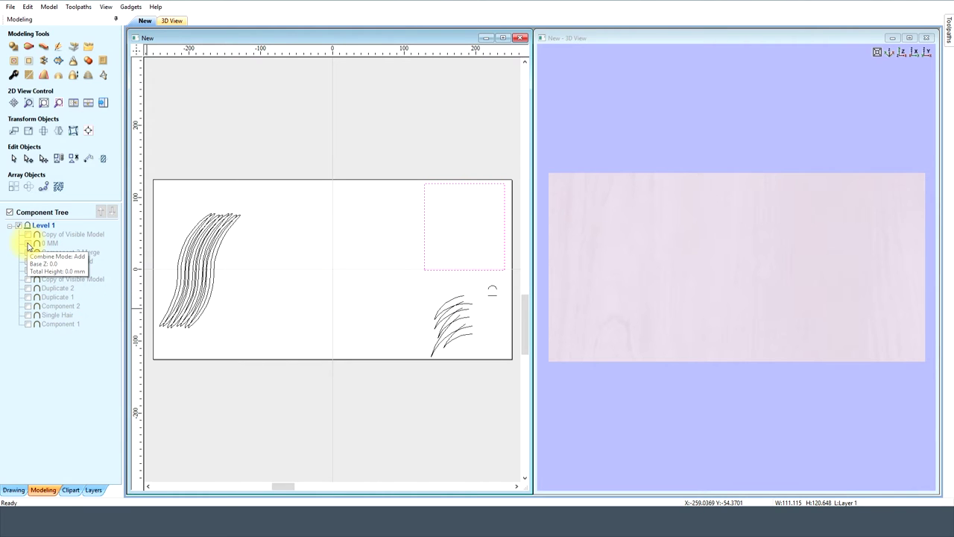
pyautogui.click(367, 309)
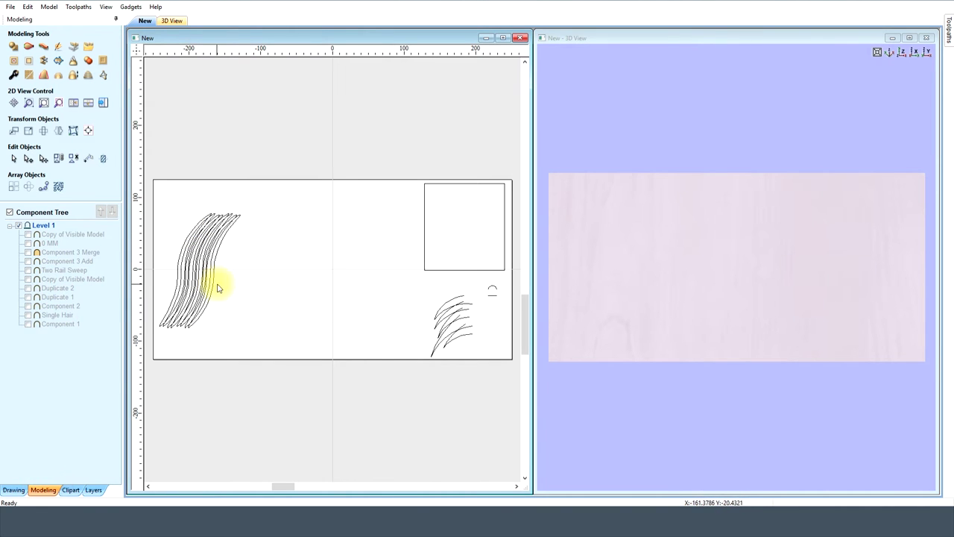
# Show Component 1, Component 2 and Single Hair to inspect their strands in the 3D view.
pyautogui.scroll(-2, 424, 313)
pyautogui.scroll(4, 270, 301)
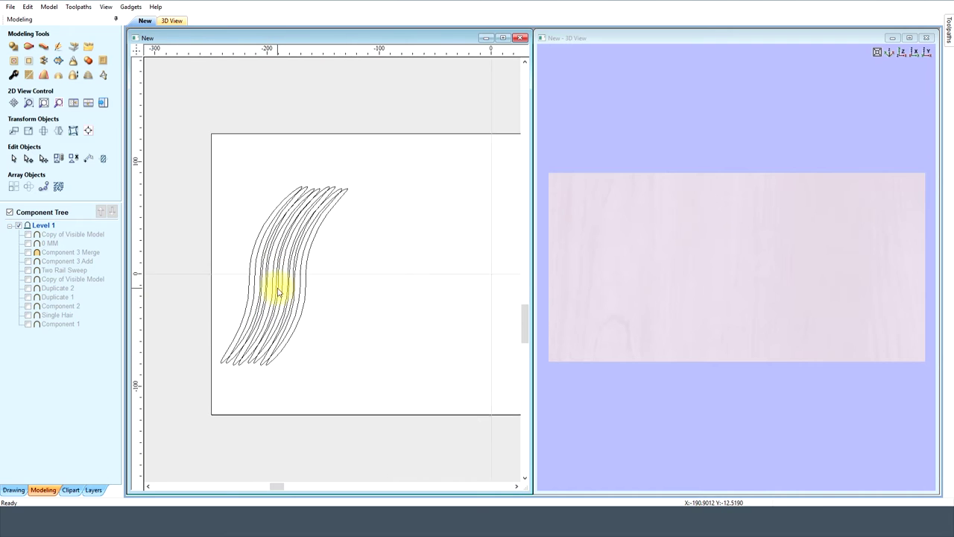
pyautogui.click(28, 324)
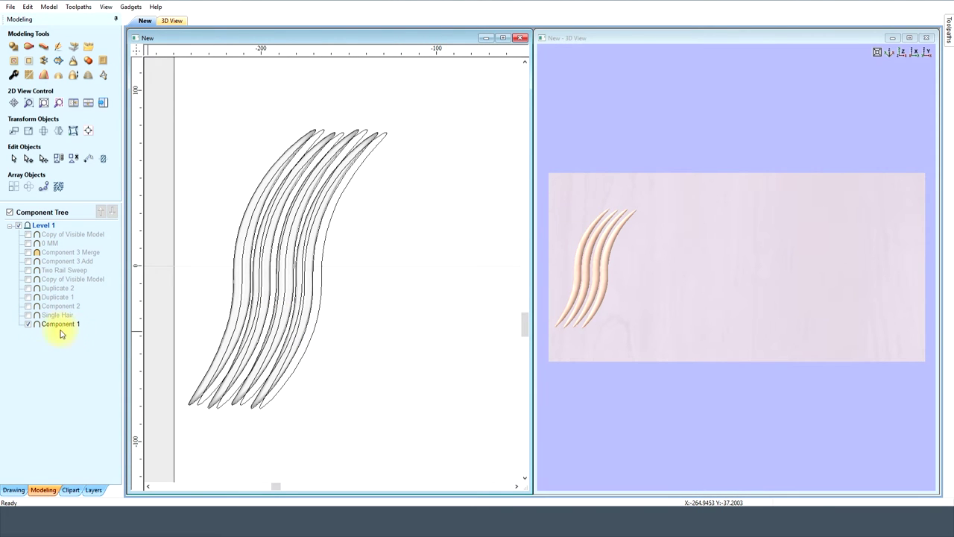
pyautogui.click(28, 307)
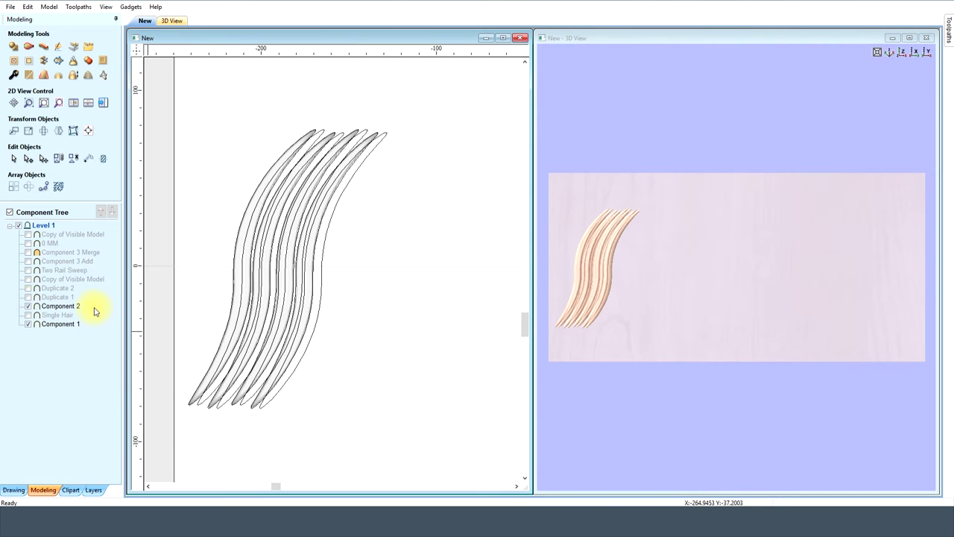
pyautogui.scroll(4, 598, 294)
pyautogui.moveTo(599, 294); pyautogui.dragTo(783, 304, button='middle')
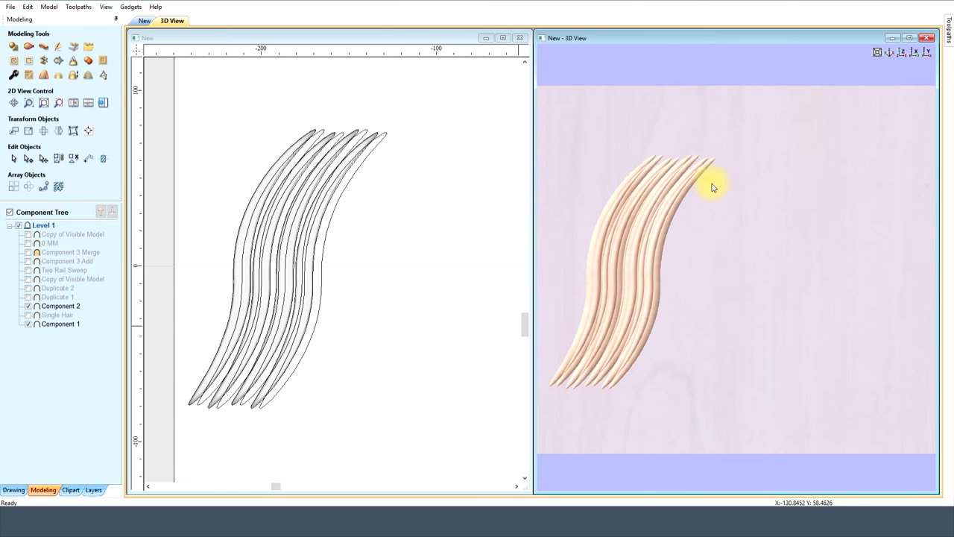
pyautogui.moveTo(60, 329)
pyautogui.click(28, 315)
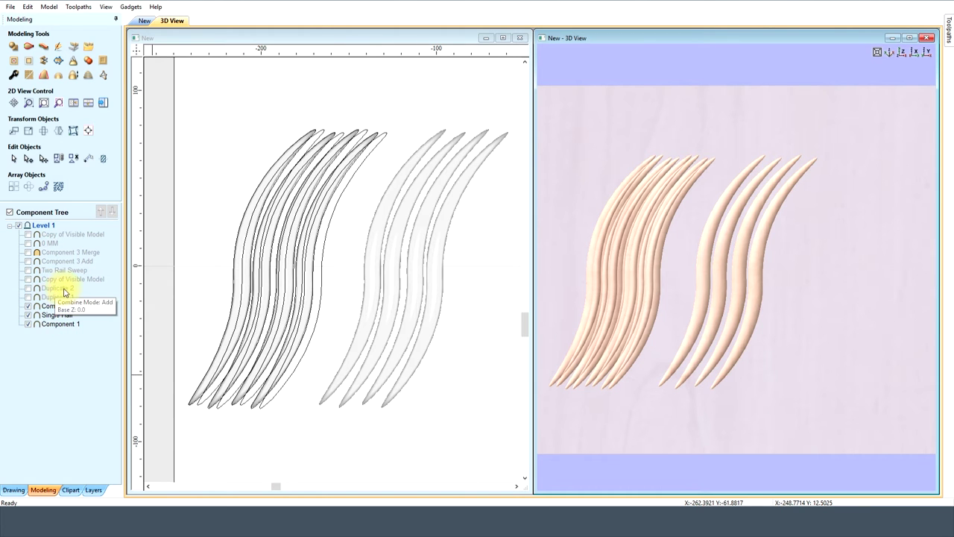
# Hide Component 2, Single Hair and Component 1, and show Duplicate 1 and Duplicate 2 for inspection in 3D.
pyautogui.click(27, 306)
pyautogui.click(27, 314)
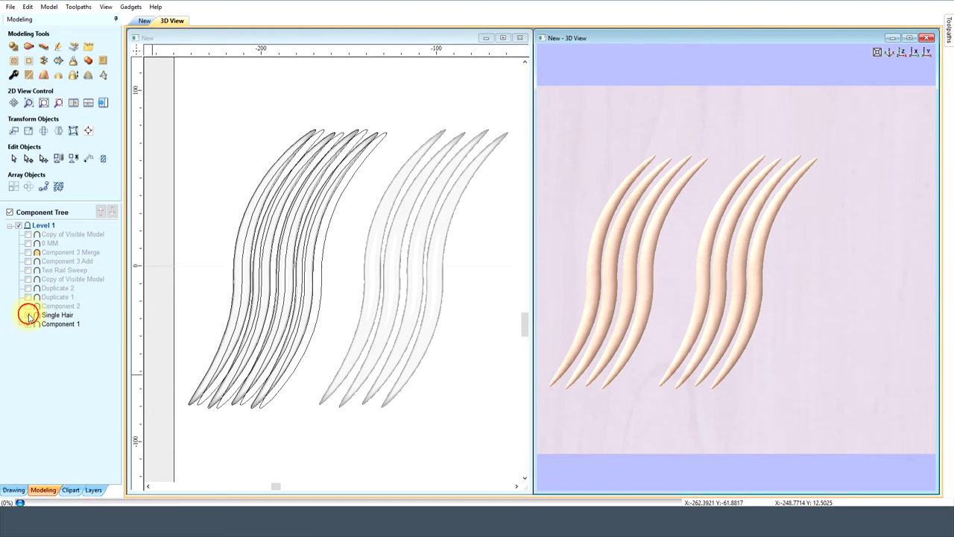
pyautogui.click(28, 323)
pyautogui.click(28, 297)
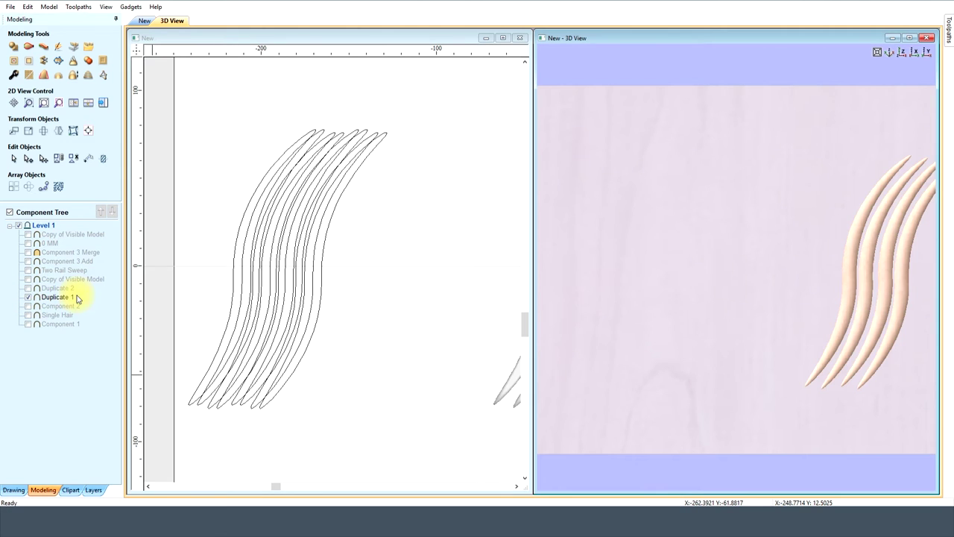
pyautogui.click(27, 287)
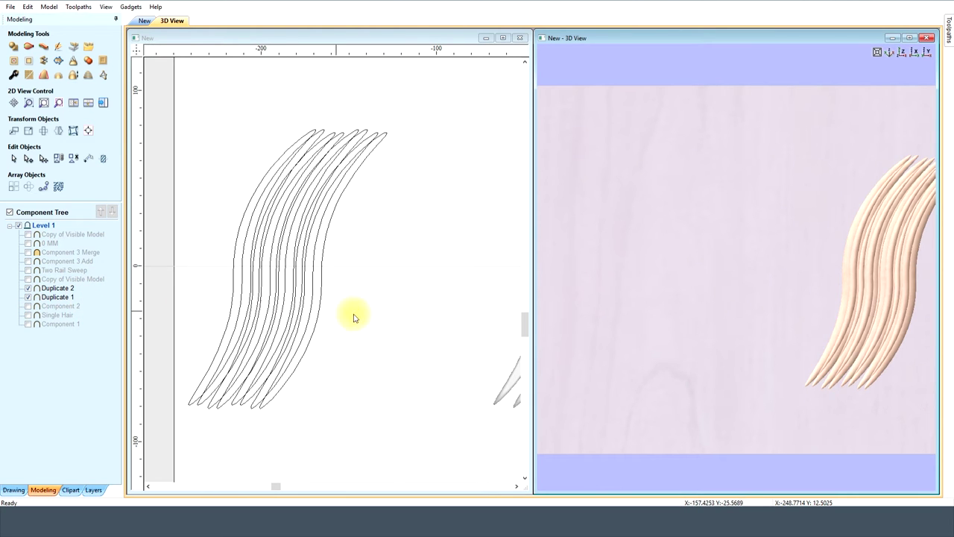
pyautogui.moveTo(638, 342); pyautogui.dragTo(565, 352, button='middle')
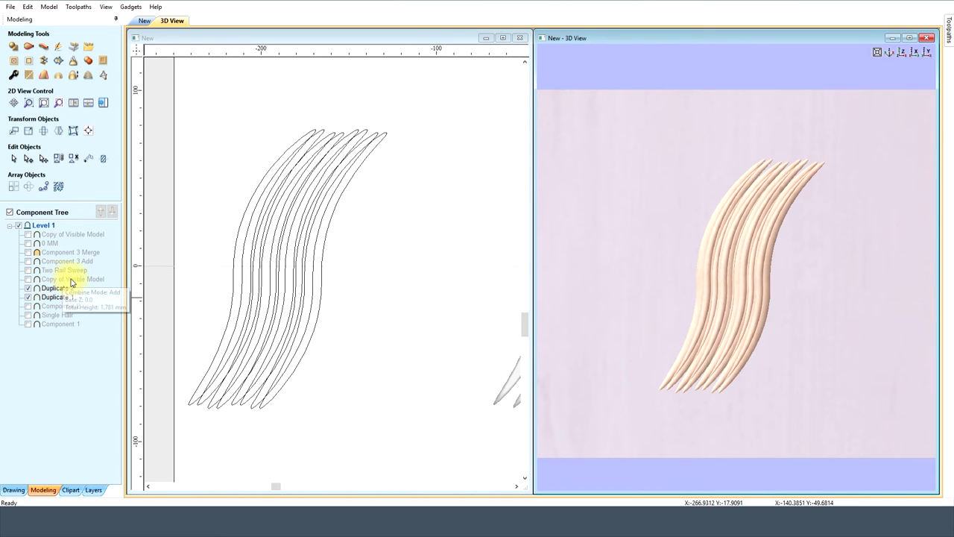
# Hide Duplicate 1 and Duplicate 2, and briefly show the Copy of Visible Model component listed directly above them.
pyautogui.click(28, 297)
pyautogui.click(28, 287)
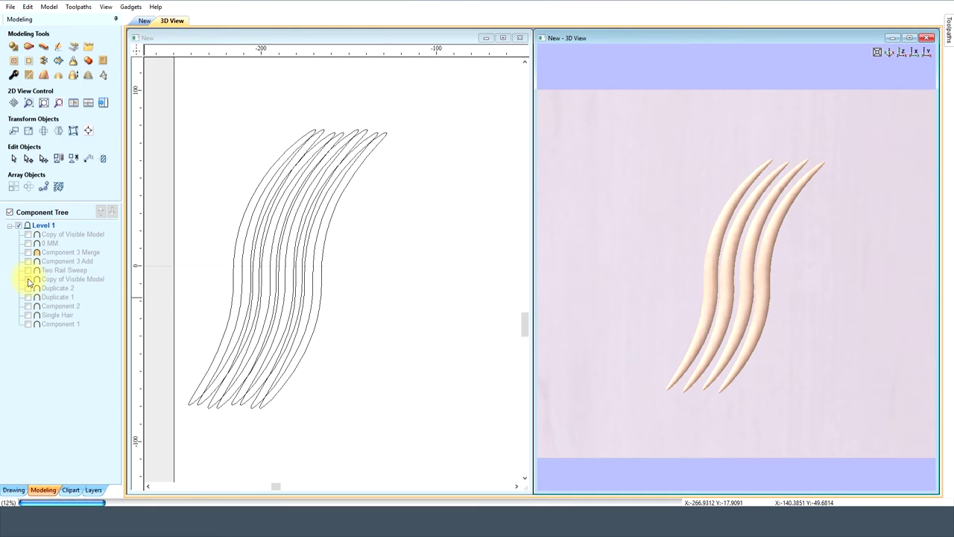
pyautogui.click(29, 280)
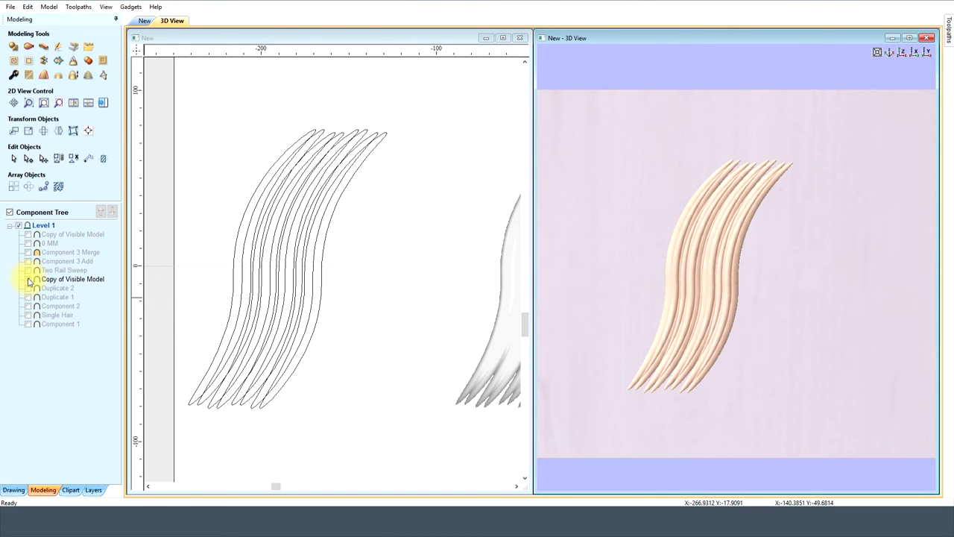
pyautogui.click(28, 281)
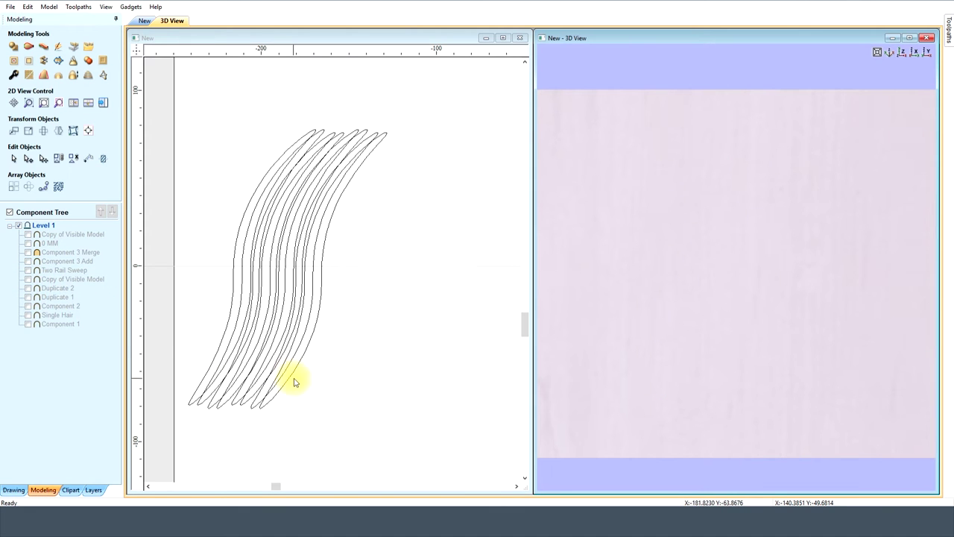
# Assign the ten short curved vectors below the rectangle as the drive rails of a Two Rail Sweep.
pyautogui.click(106, 7)
pyautogui.click(113, 18)
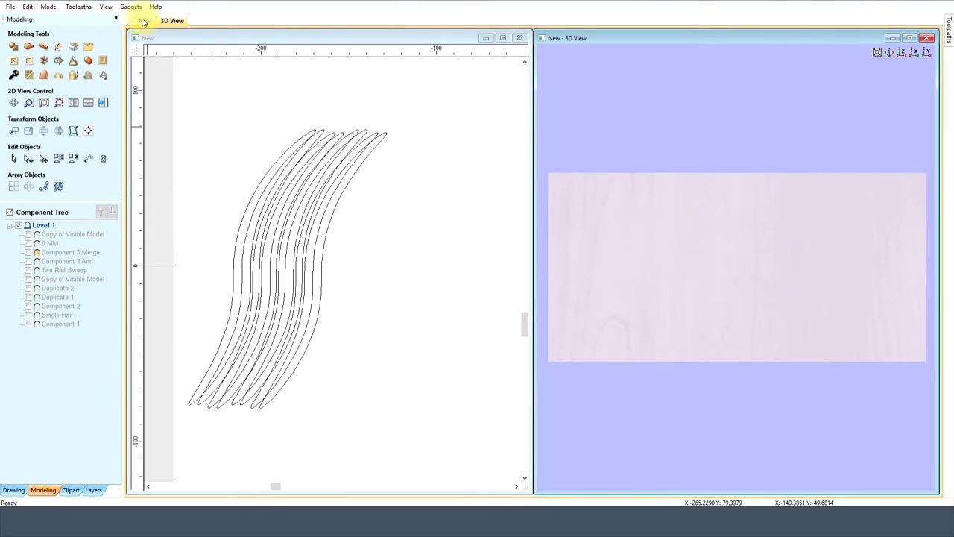
pyautogui.click(143, 21)
pyautogui.click(106, 7)
pyautogui.click(119, 16)
pyautogui.moveTo(400, 277); pyautogui.dragTo(484, 371)
pyautogui.click(26, 48)
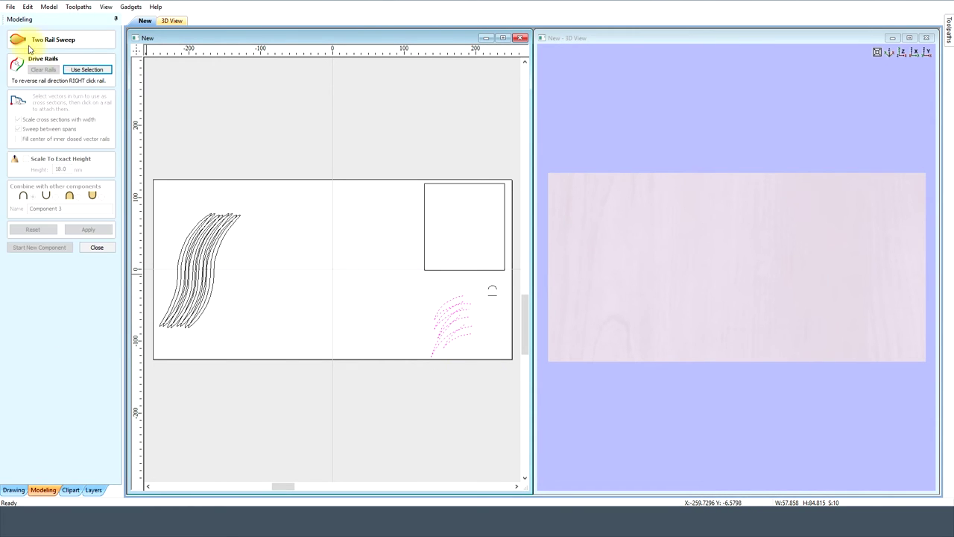
pyautogui.click(85, 69)
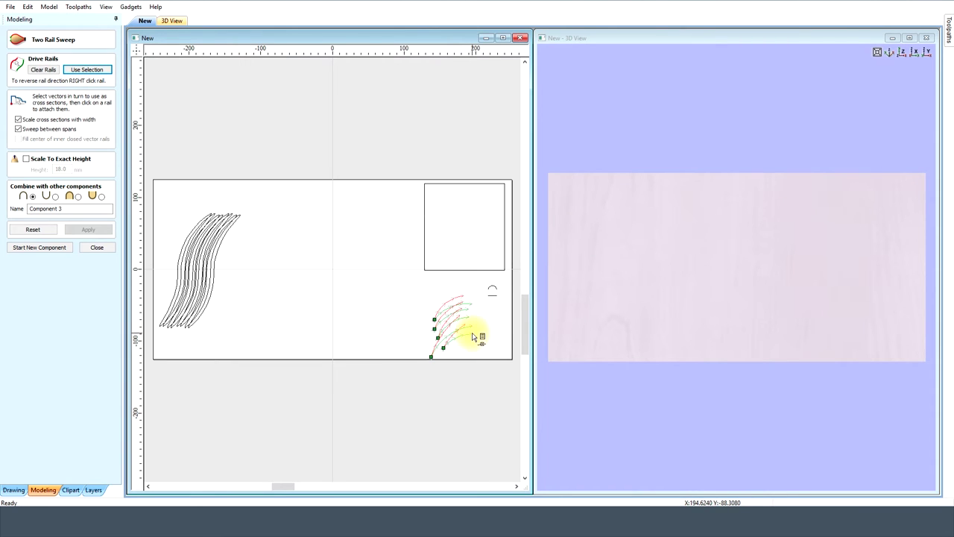
pyautogui.scroll(2, 472, 337)
pyautogui.moveTo(284, 486); pyautogui.dragTo(287, 485)
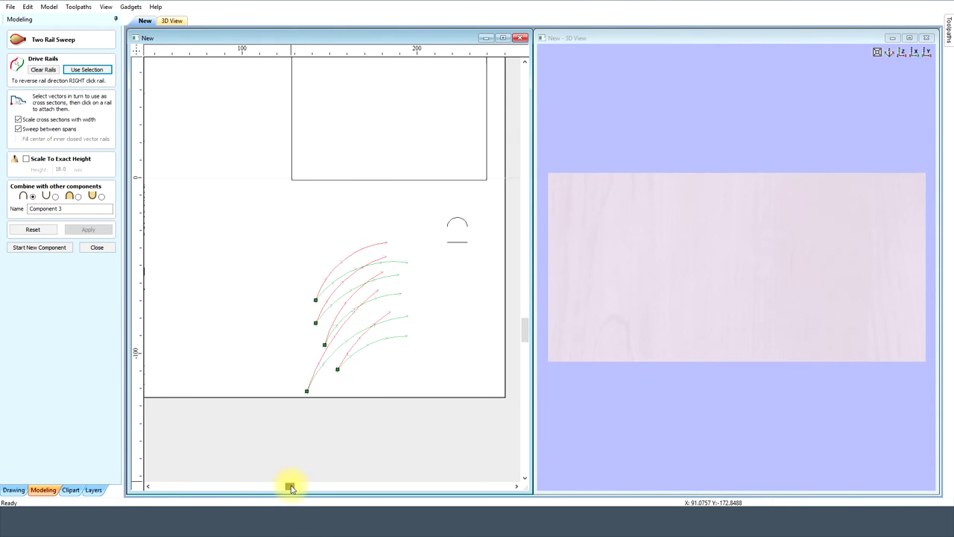
# Attach the arc cross section to the rails' pointed ends and the straight line to their wide ends.
pyautogui.click(455, 220)
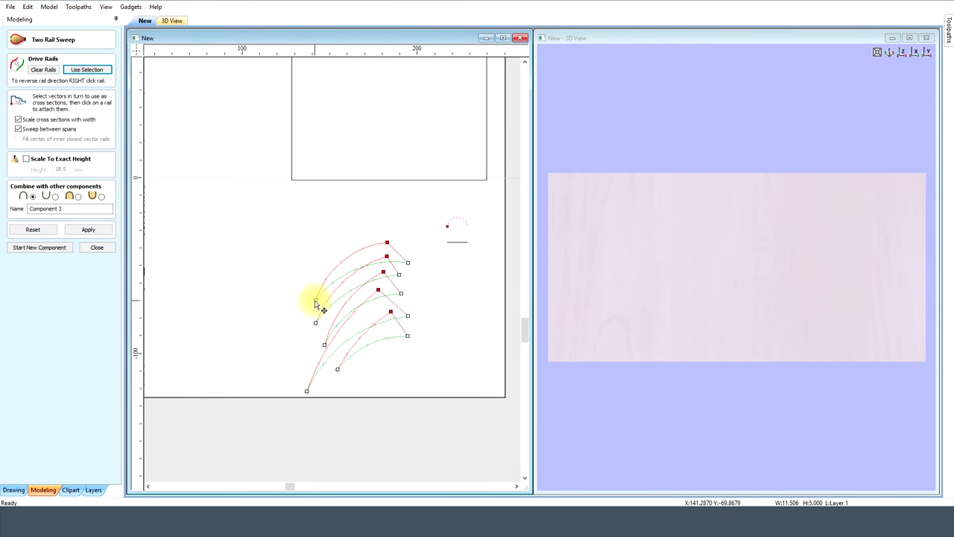
pyautogui.click(455, 242)
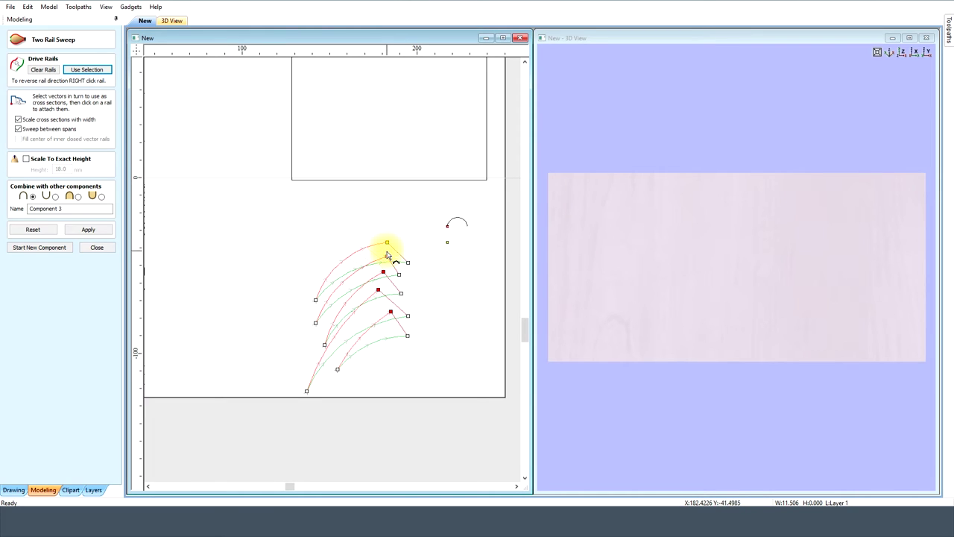
pyautogui.click(386, 256)
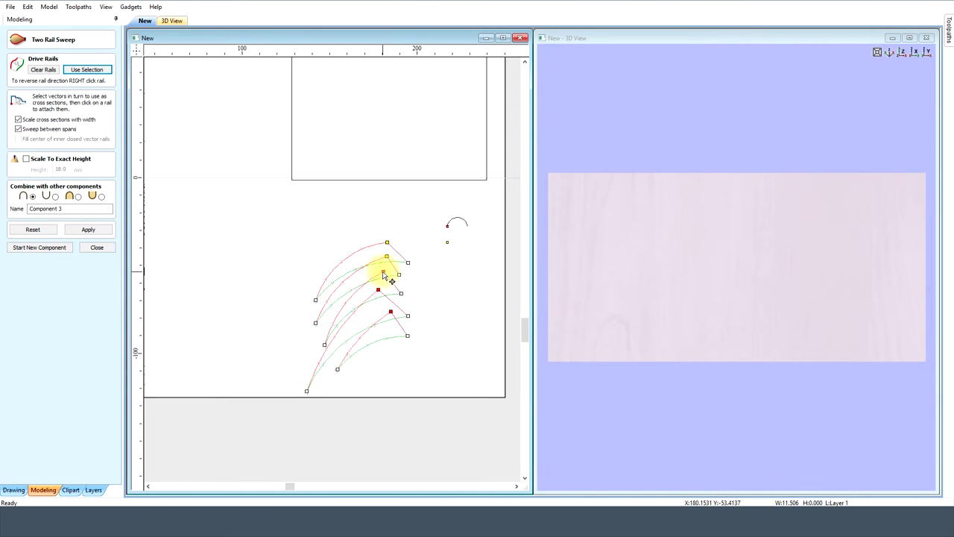
pyautogui.click(390, 313)
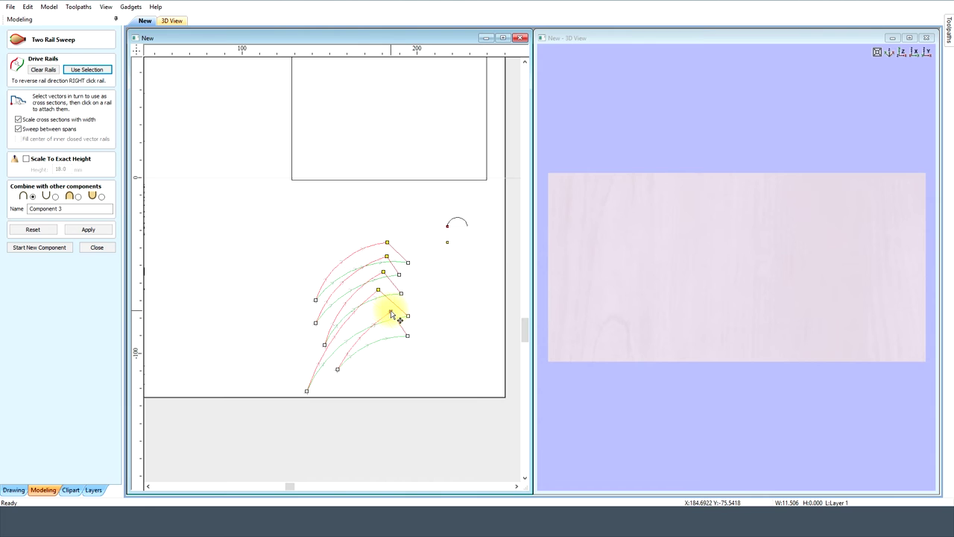
# Preview the two rail sweep with Add combining, discard it, and leave the sweep tool.
pyautogui.click(88, 231)
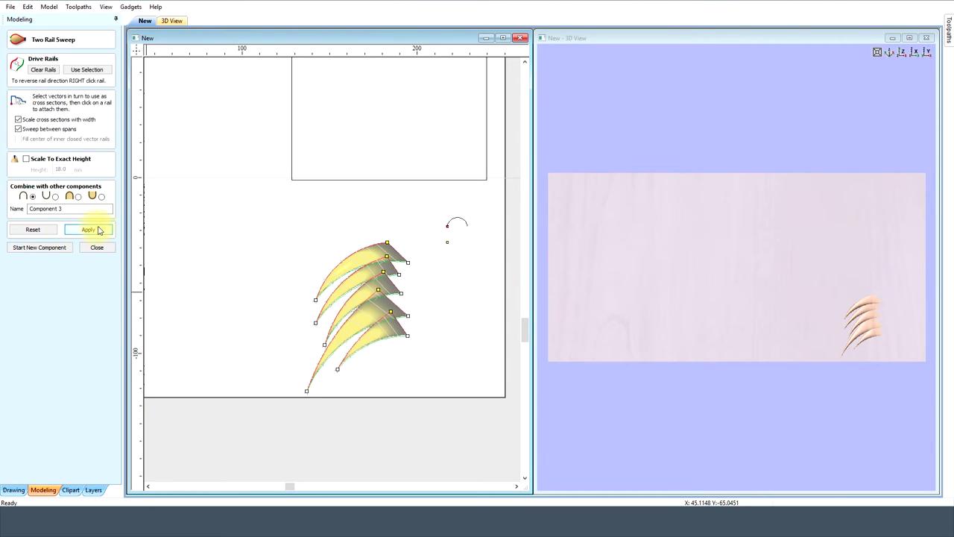
pyautogui.click(33, 230)
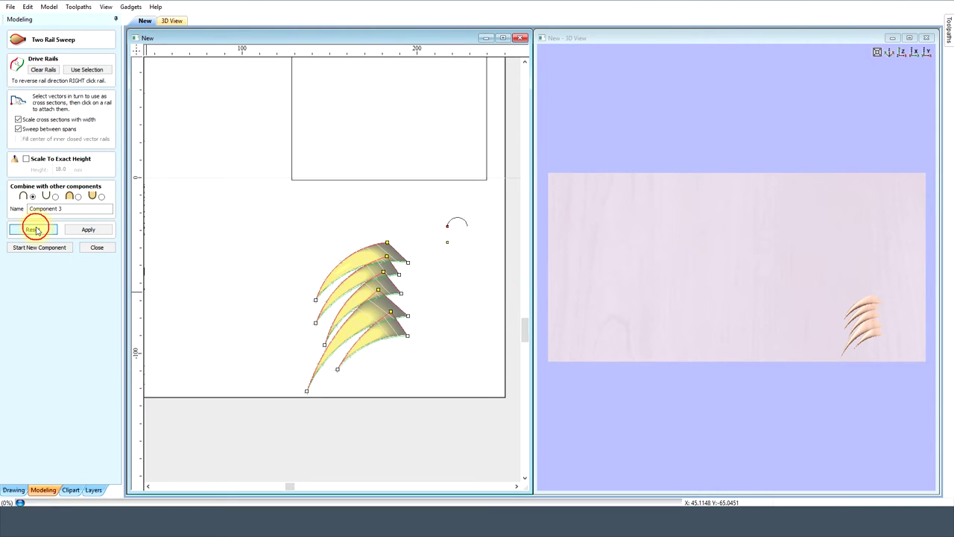
pyautogui.click(98, 249)
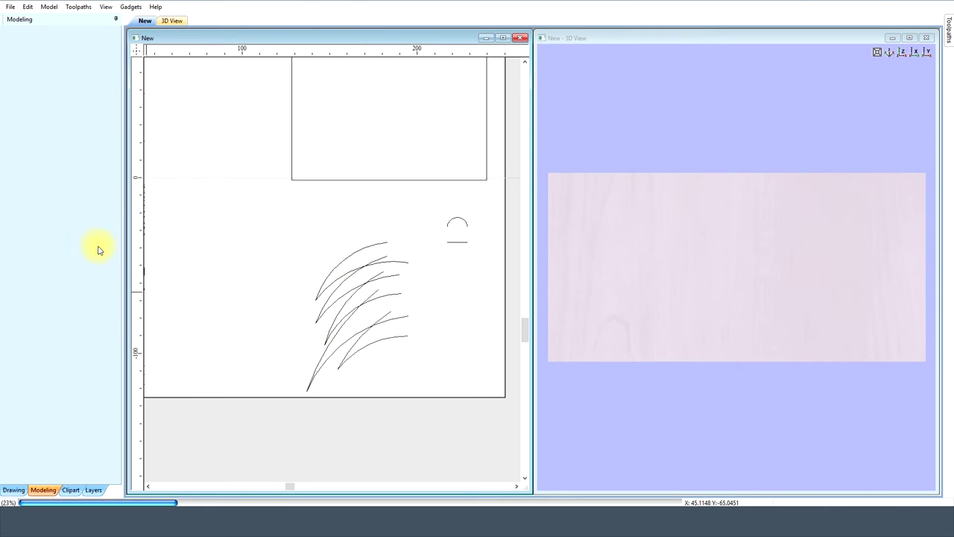
# Show Two Rail Sweep, Component 3 Add and Component 3 Merge, and inspect the overlapping strands in 3D.
pyautogui.click(28, 270)
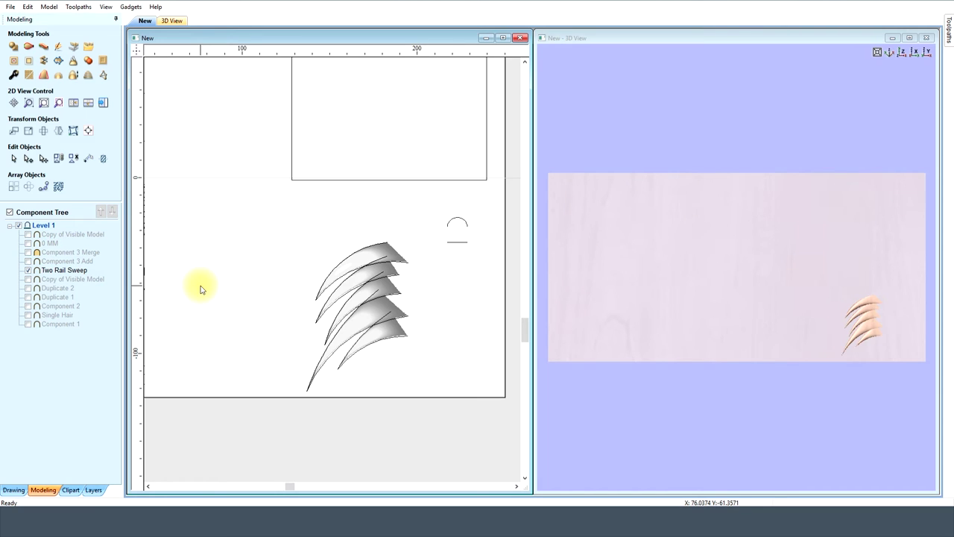
pyautogui.click(106, 7)
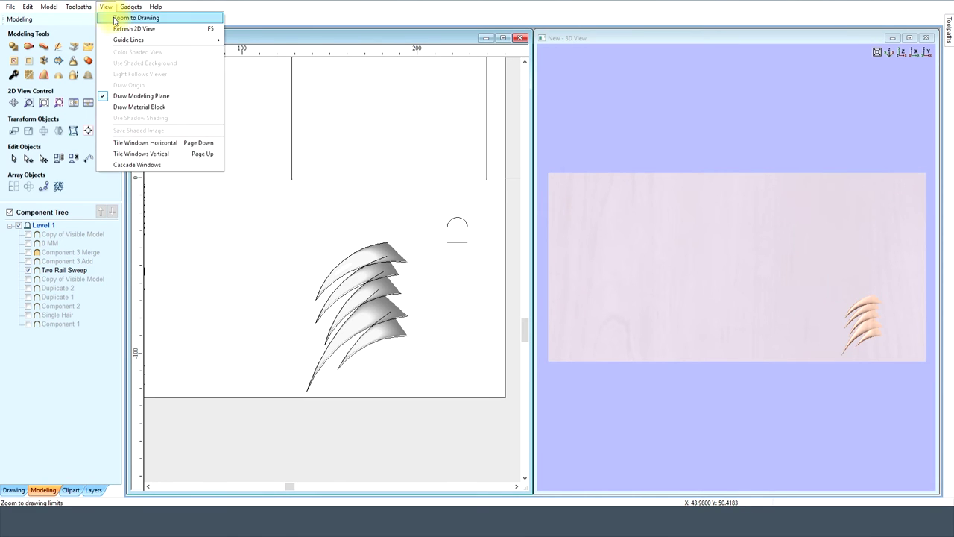
pyautogui.click(127, 17)
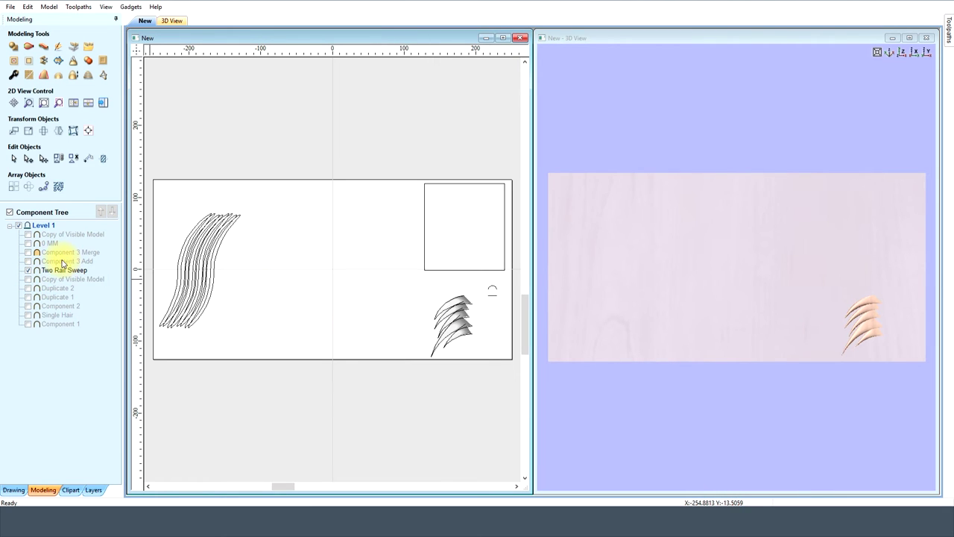
pyautogui.moveTo(68, 264)
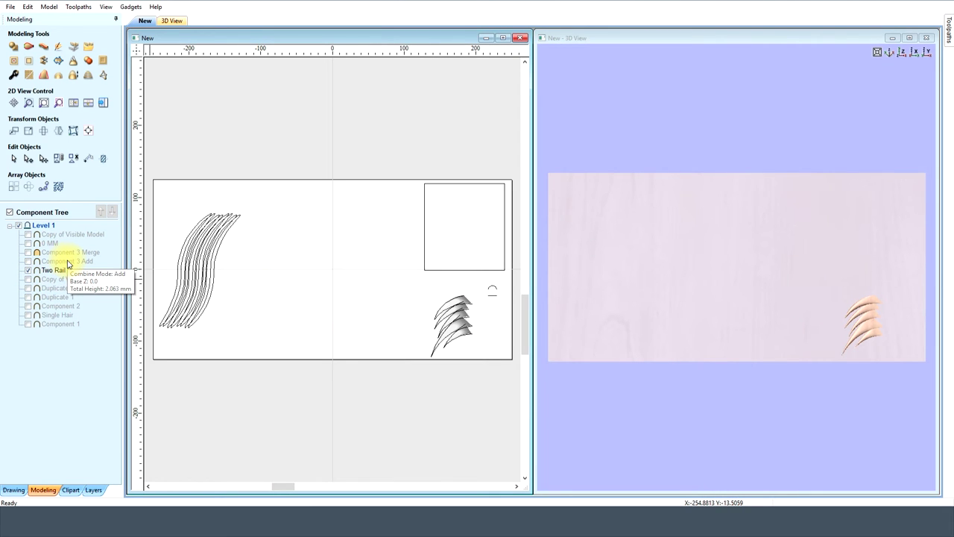
pyautogui.click(27, 262)
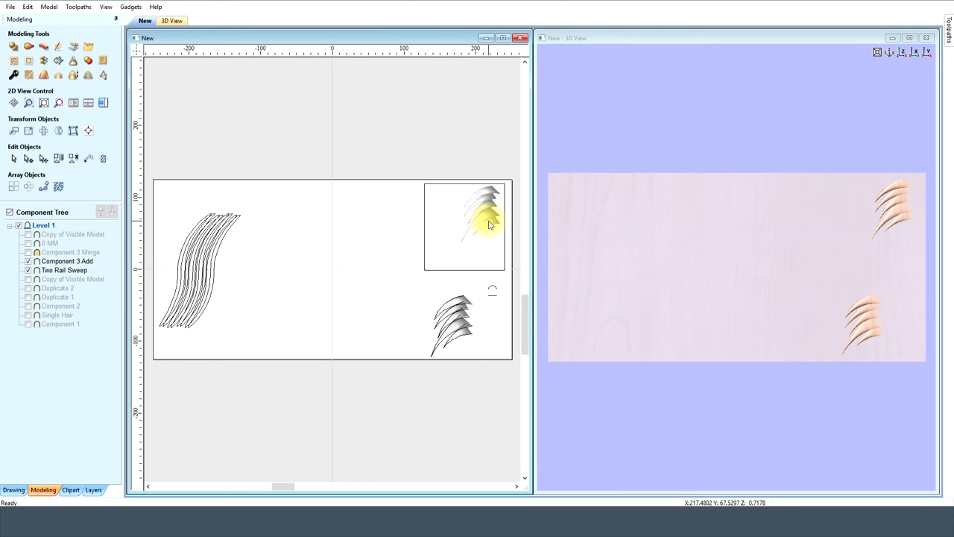
pyautogui.click(28, 255)
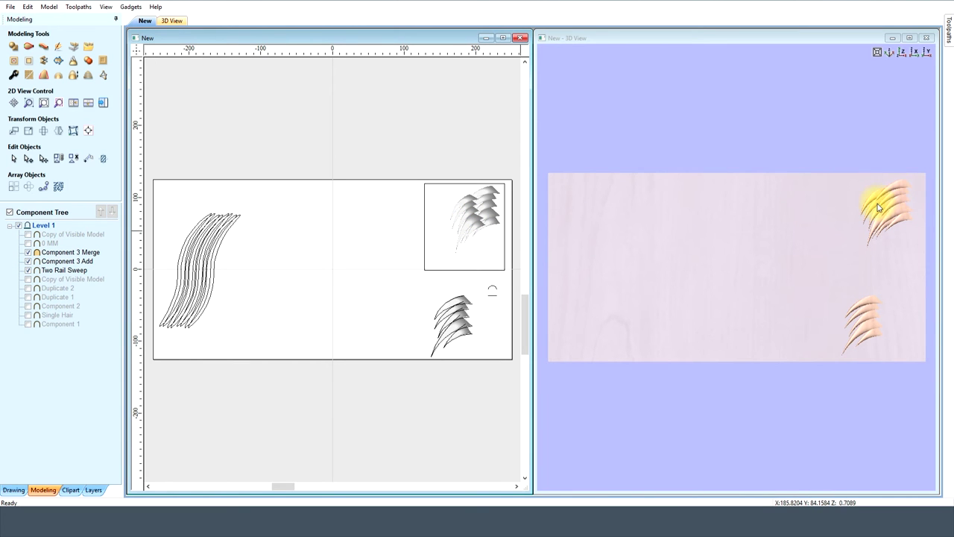
pyautogui.scroll(3, 877, 208)
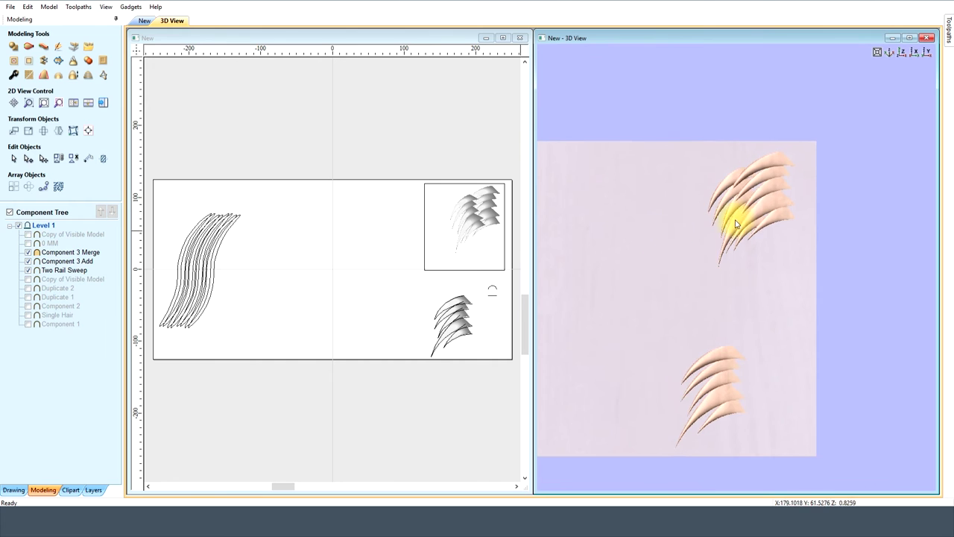
pyautogui.scroll(2, 634, 234)
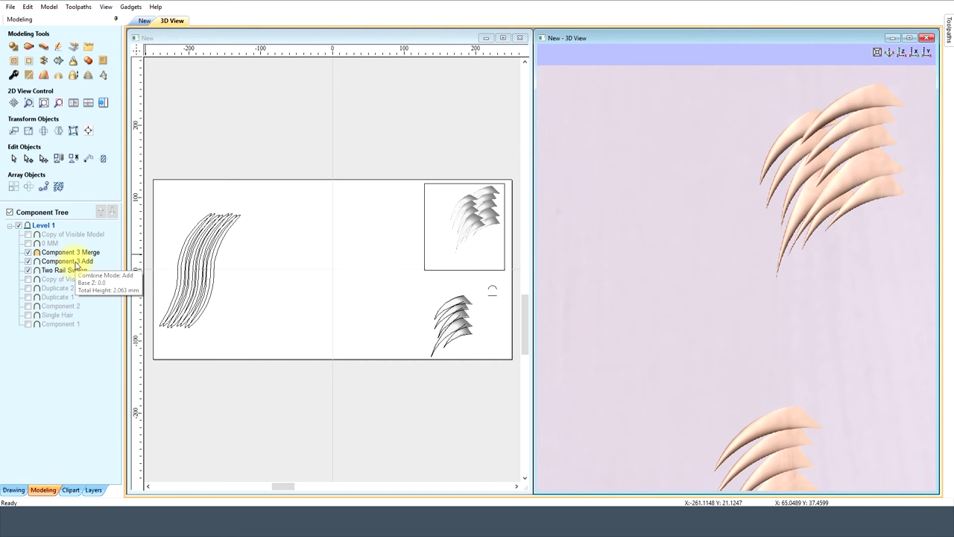
# Examine the rectangle vector, show the 0 MM component within it, and clear the selection.
pyautogui.click(430, 186)
pyautogui.click(27, 243)
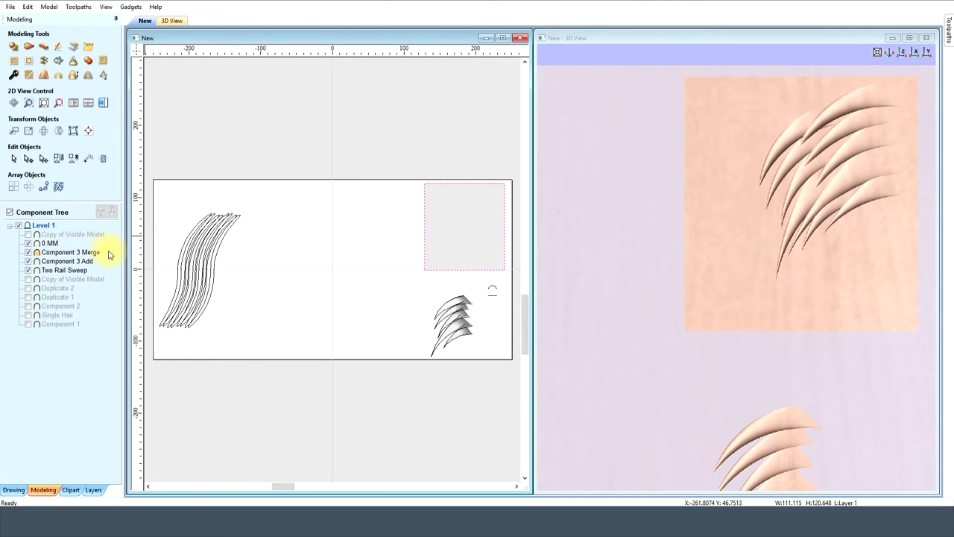
pyautogui.click(380, 244)
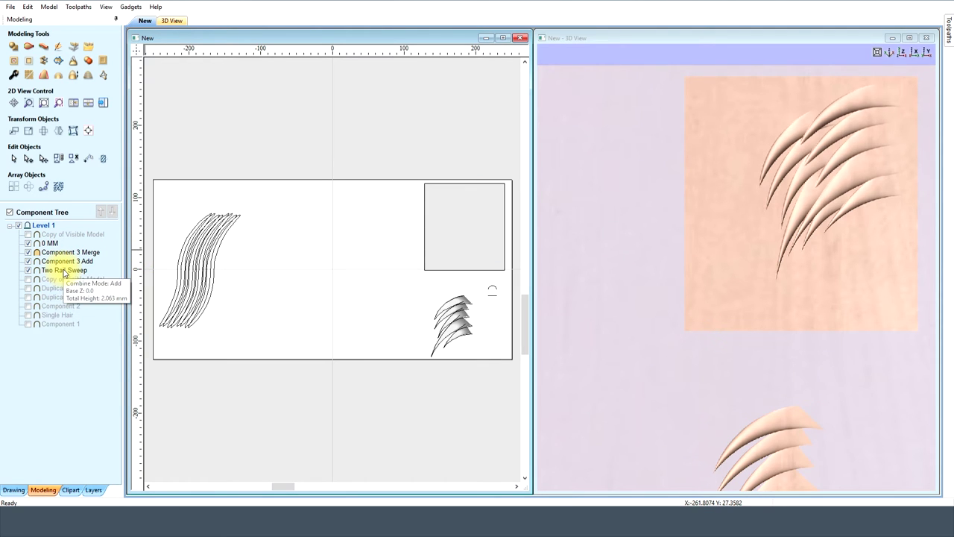
# Hide Two Rail Sweep, 0 MM and both Component 3 versions, and show the Copy of Visible Model listed above them for inspection in 3D.
pyautogui.click(28, 270)
pyautogui.click(69, 261)
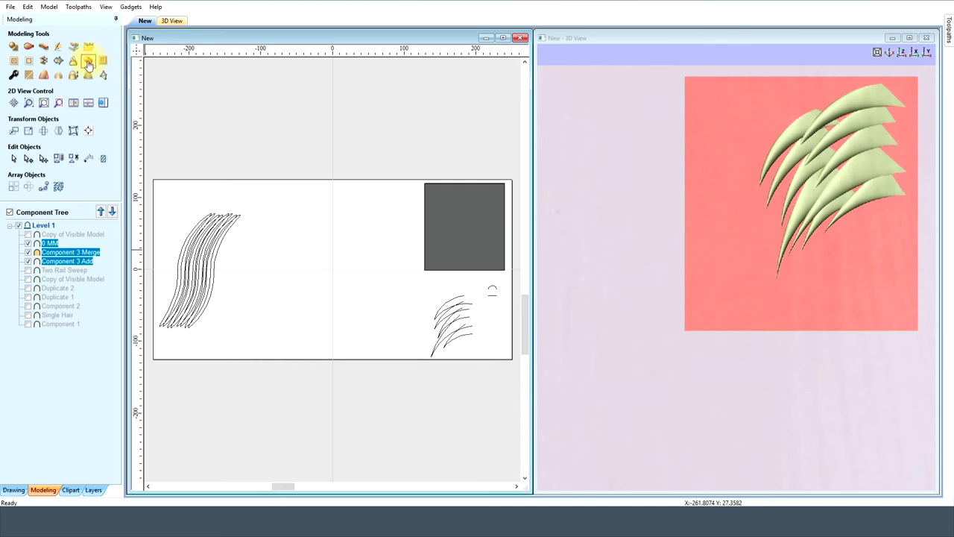
pyautogui.moveTo(32, 260); pyautogui.dragTo(42, 235)
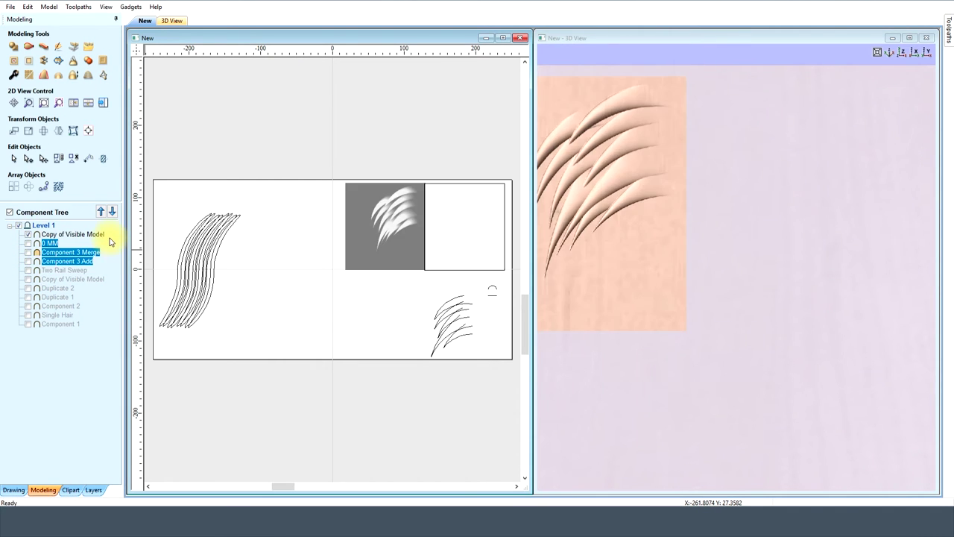
pyautogui.moveTo(711, 260); pyautogui.dragTo(847, 261)
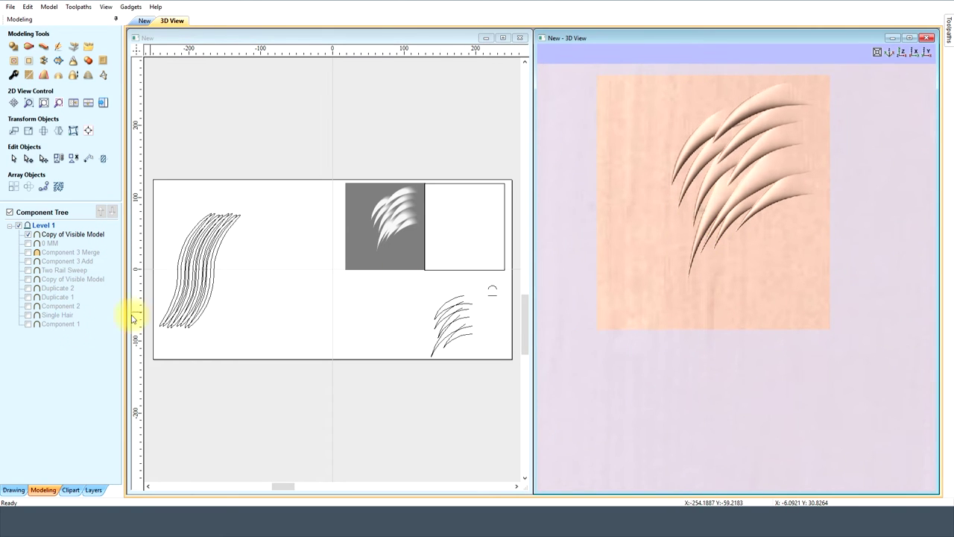
# Show Component 1, Single Hair and Component 2, and hide the first-listed Copy of Visible Model.
pyautogui.click(27, 324)
pyautogui.click(28, 315)
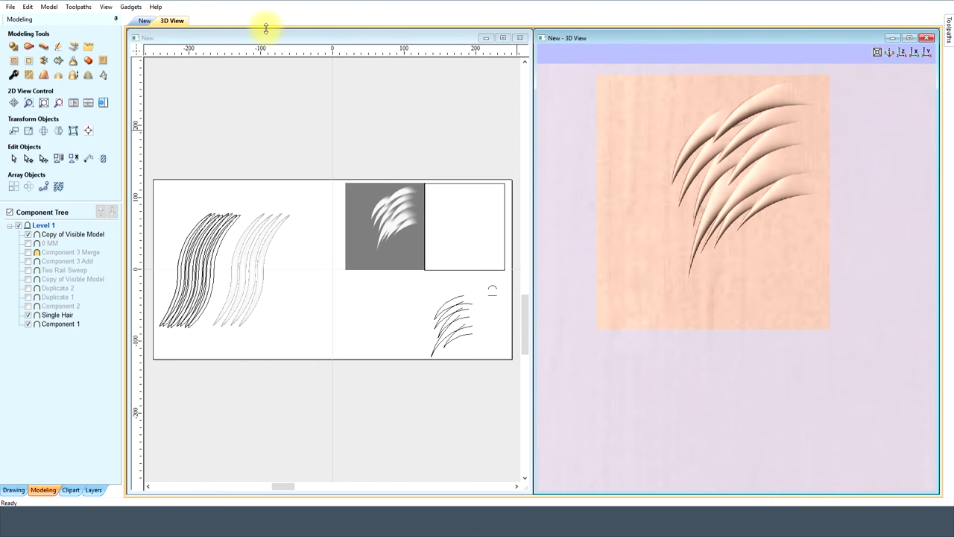
pyautogui.click(112, 7)
pyautogui.click(162, 38)
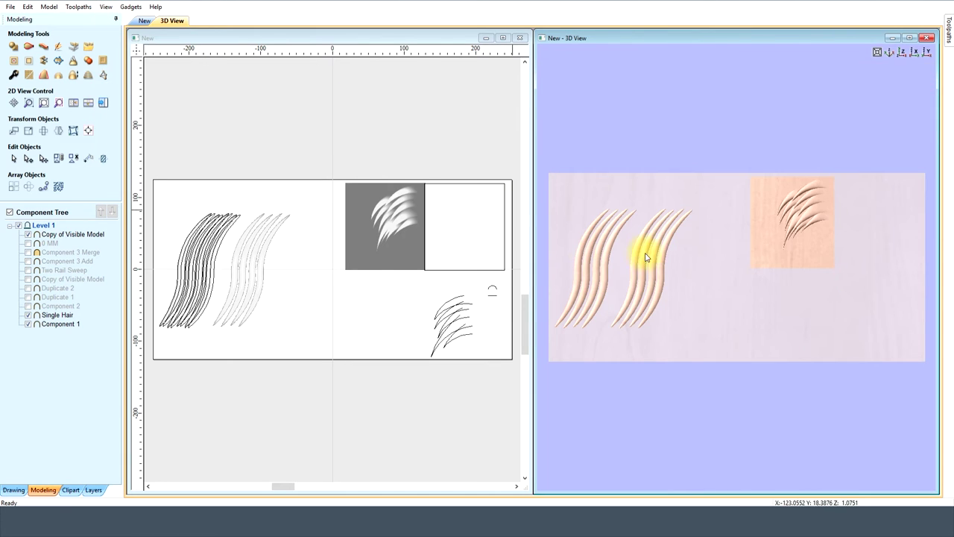
pyautogui.click(30, 238)
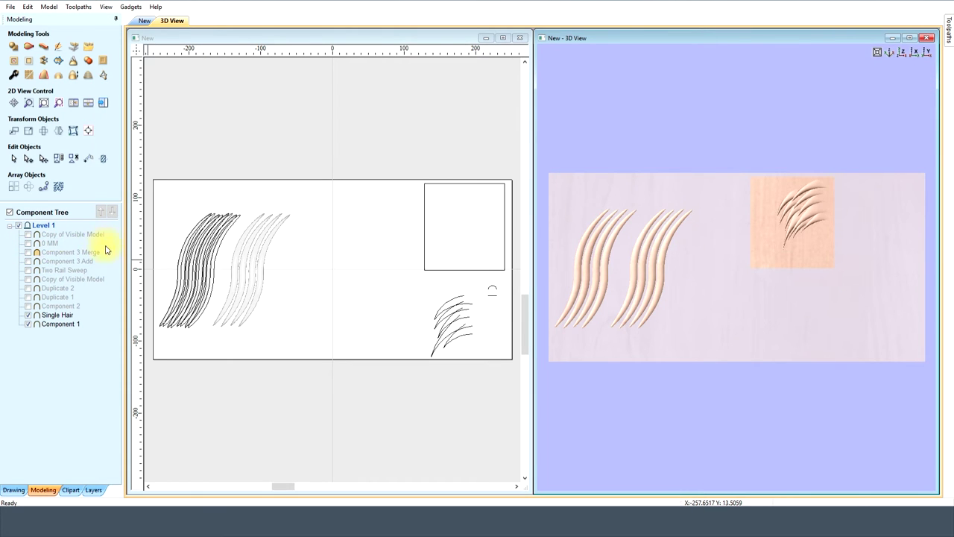
pyautogui.click(28, 306)
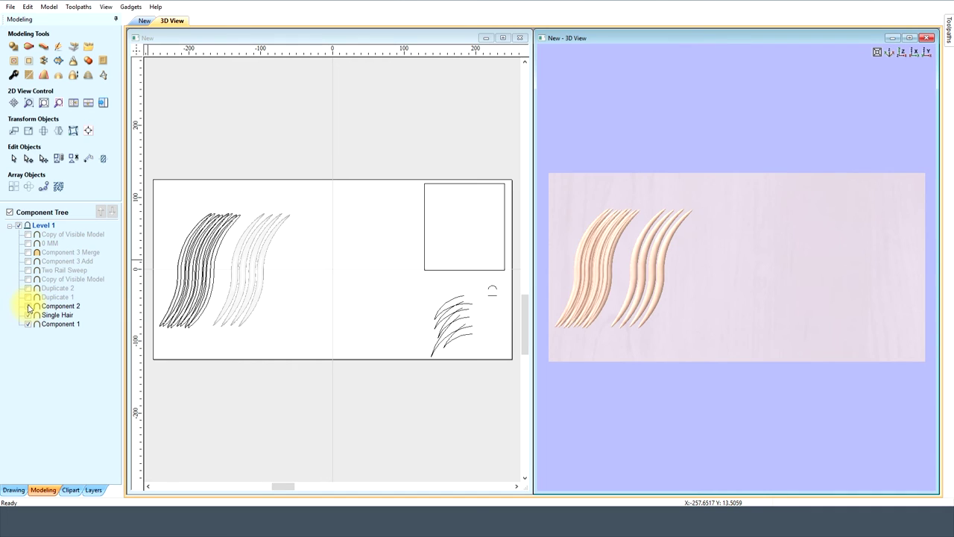
# Show both Copy of Visible Model components, Two Rail Sweep, Component 3 Add, Component 3 Merge and 0 MM.
pyautogui.click(29, 279)
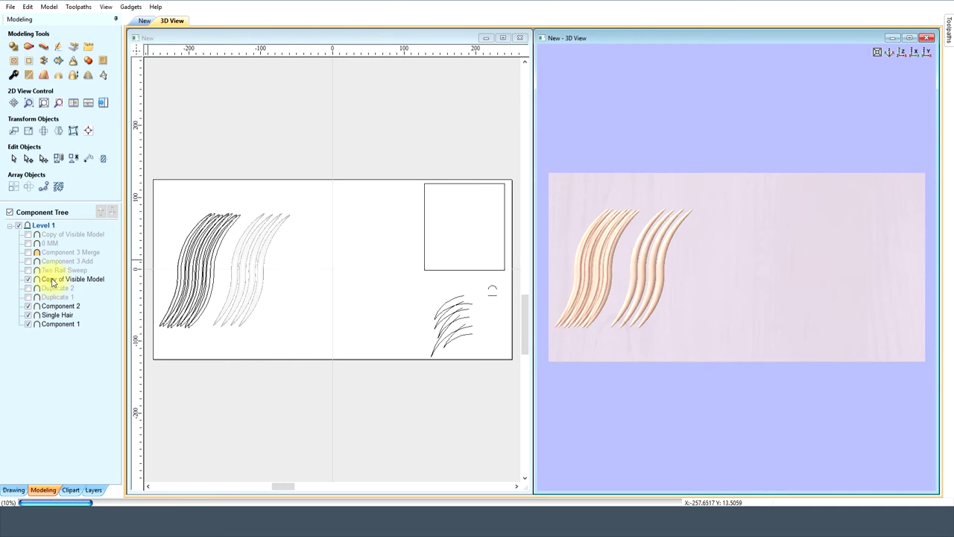
pyautogui.click(29, 270)
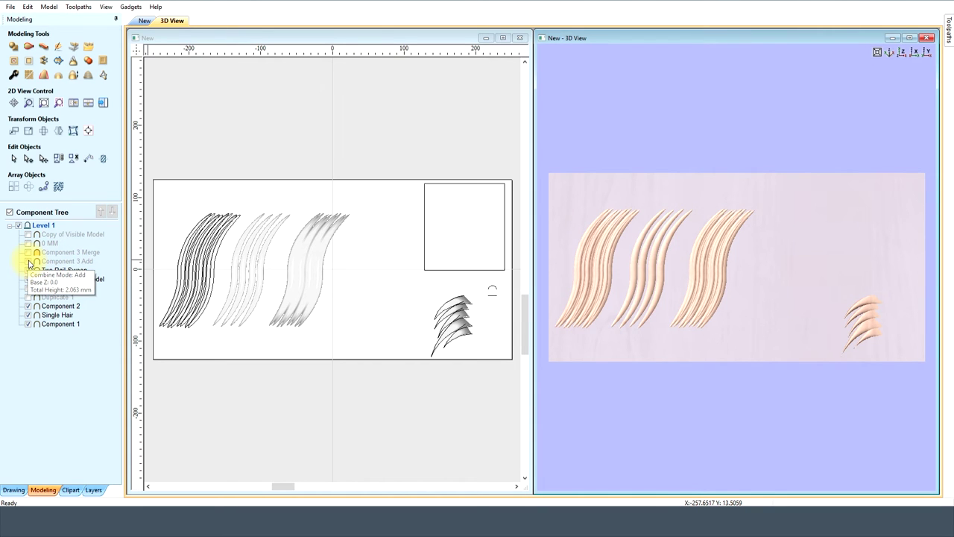
pyautogui.click(29, 261)
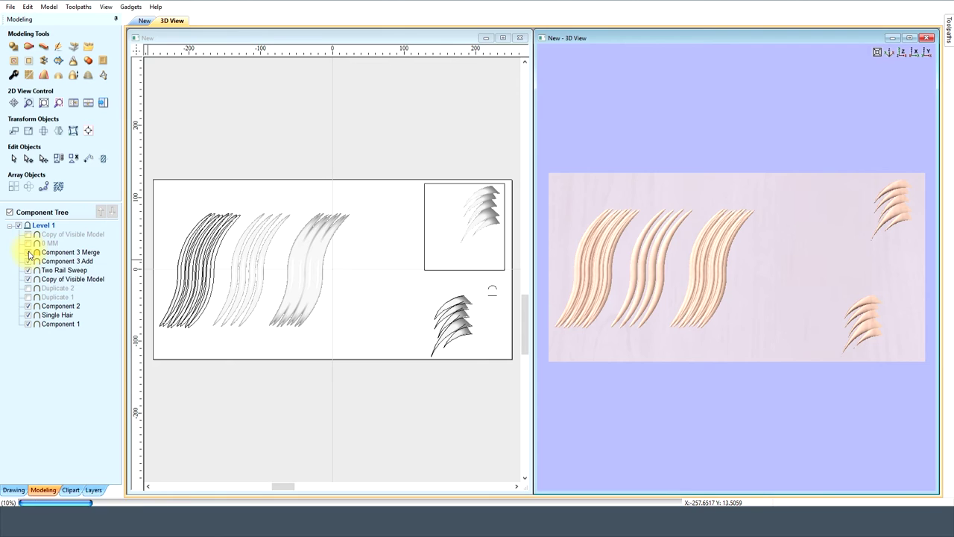
pyautogui.click(29, 243)
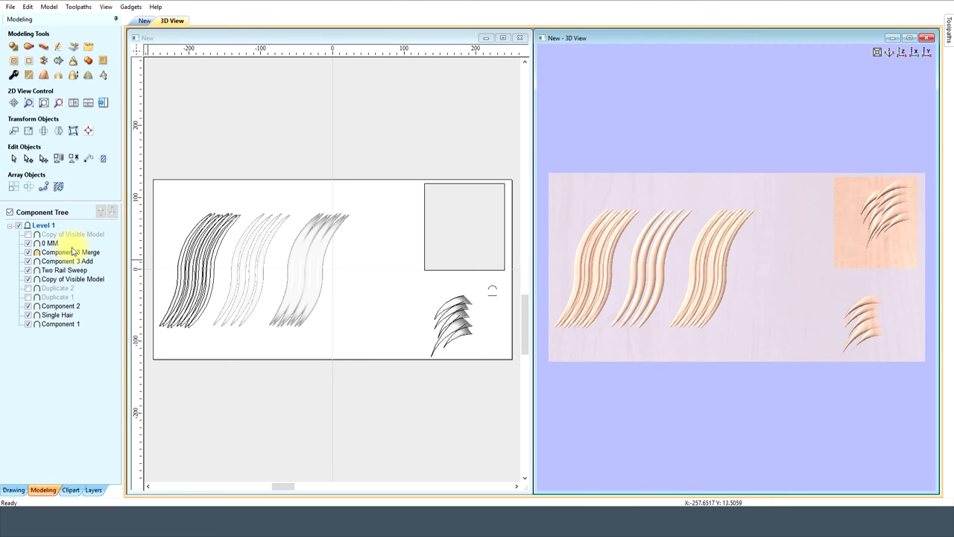
pyautogui.click(28, 234)
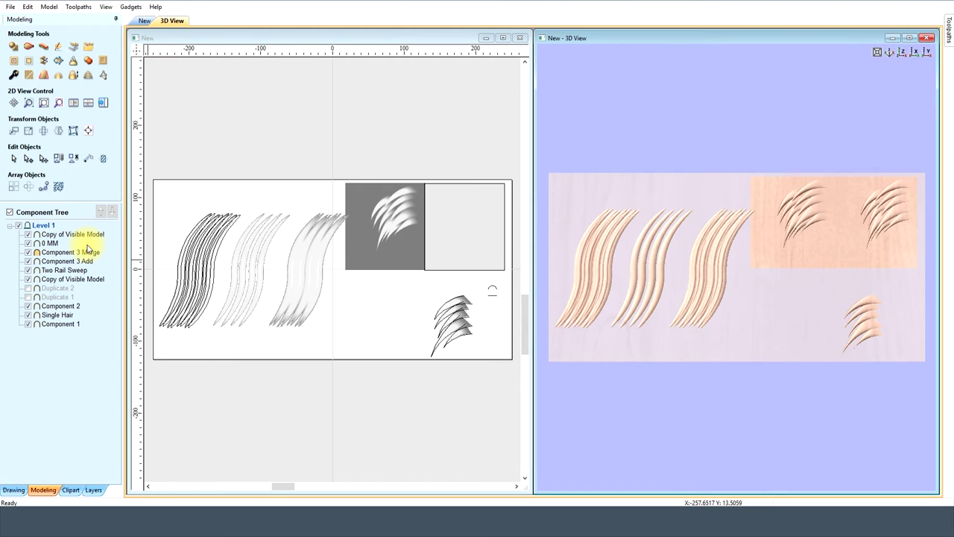
# Select the second-listed Copy of Visible Model strand group, start Distort Object on it, and switch to editing its envelope.
pyautogui.click(302, 280)
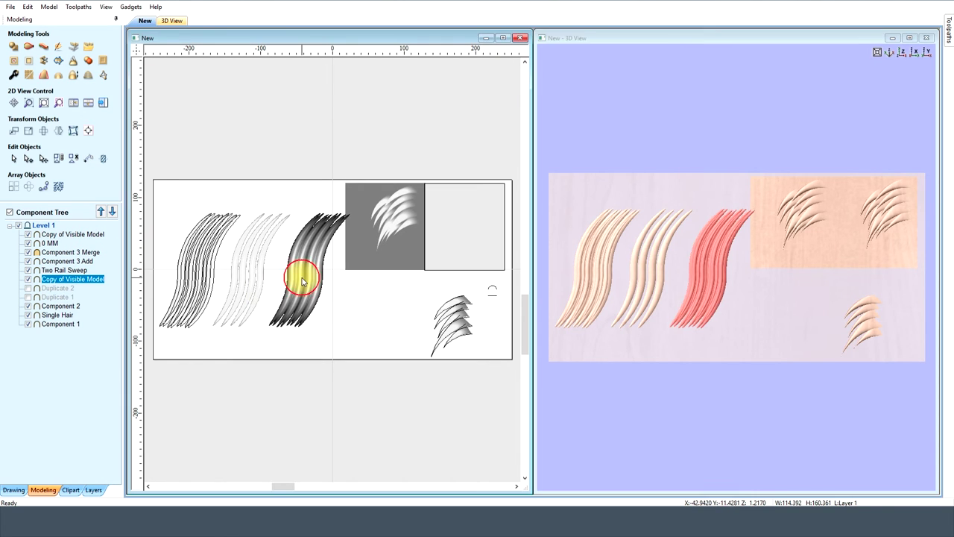
pyautogui.click(73, 131)
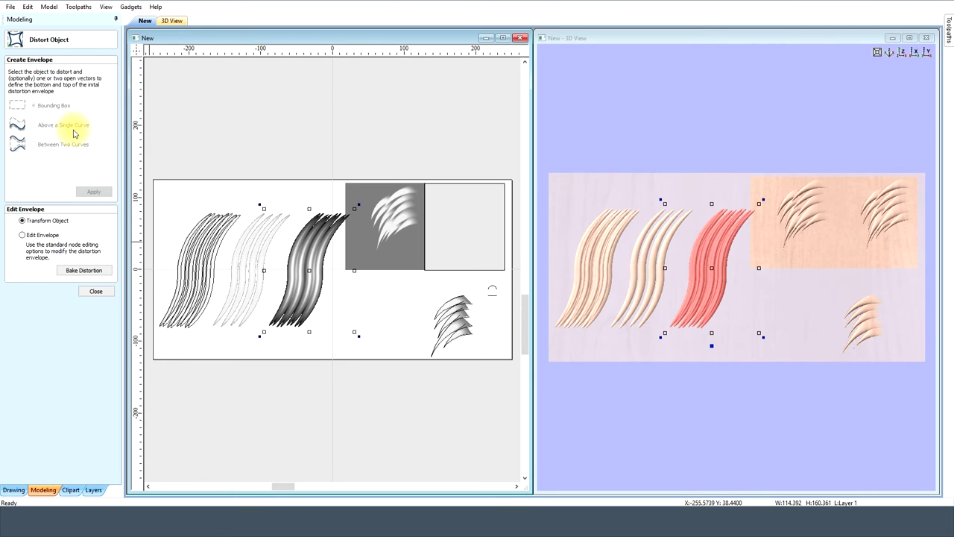
pyautogui.scroll(5, 706, 282)
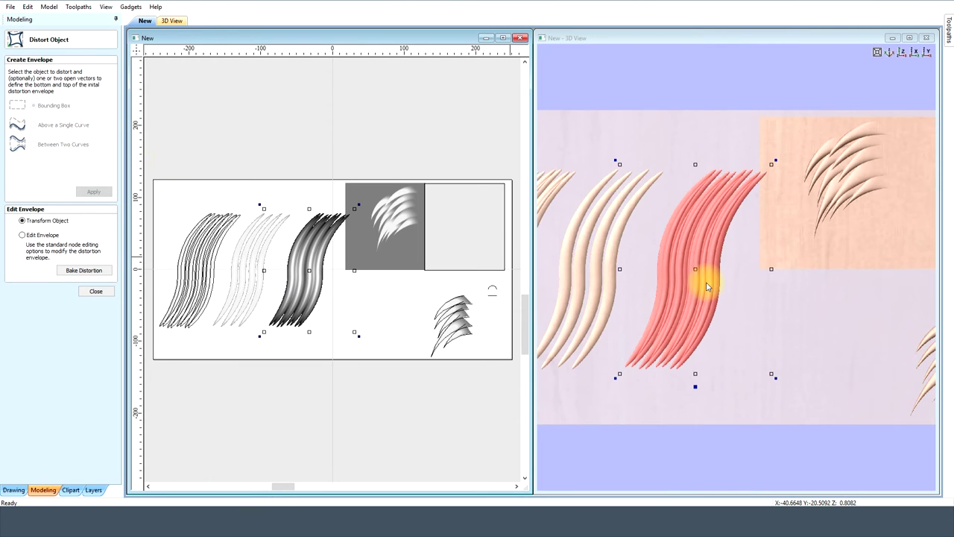
pyautogui.scroll(-2, 778, 336)
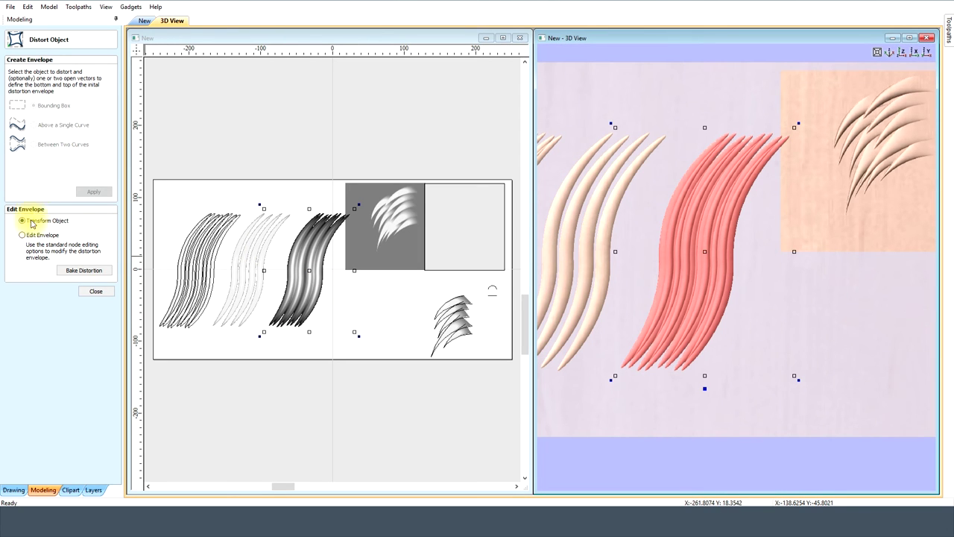
pyautogui.click(320, 338)
pyautogui.click(305, 289)
pyautogui.click(22, 235)
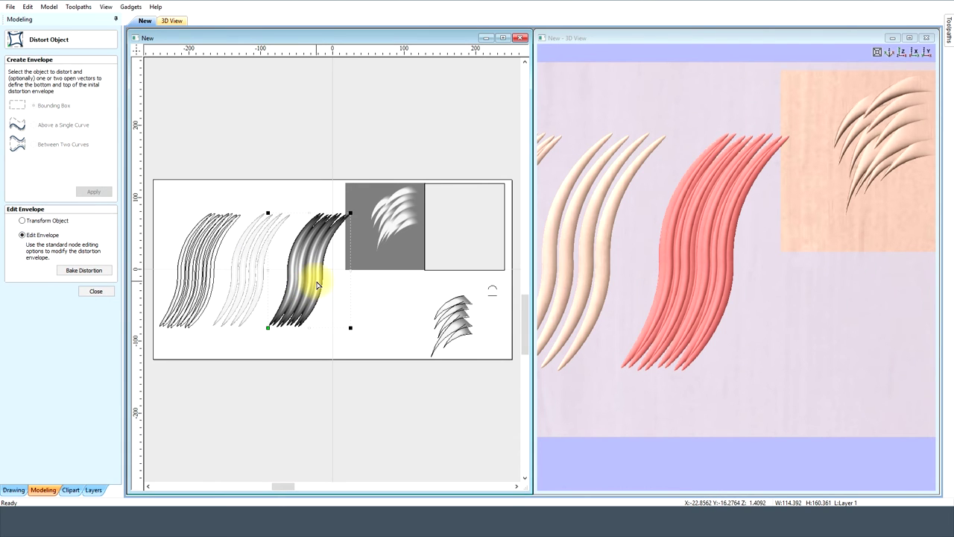
# Convert the envelope's left side to a Bezier curve, pull its upper corner up and outward, and bow the side outward.
pyautogui.rightClick(270, 263)
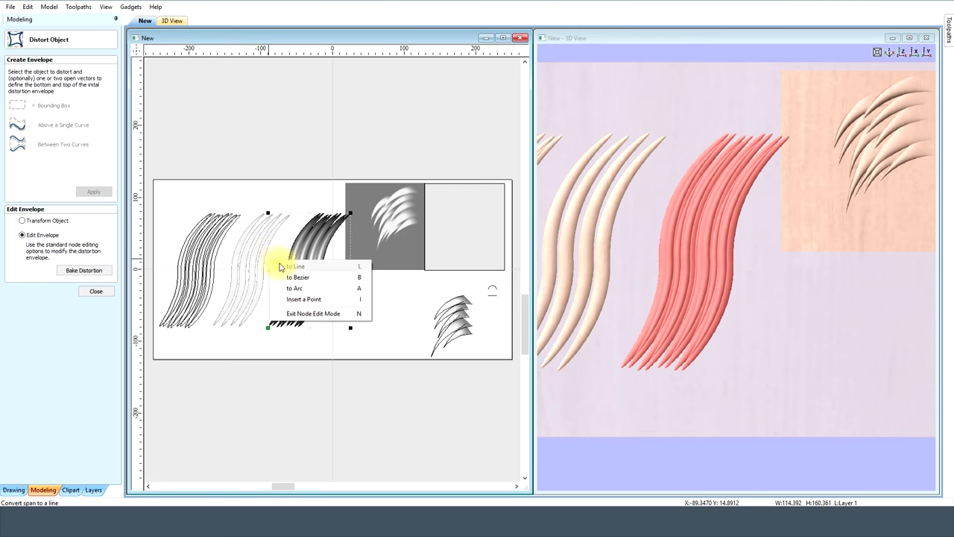
pyautogui.click(288, 273)
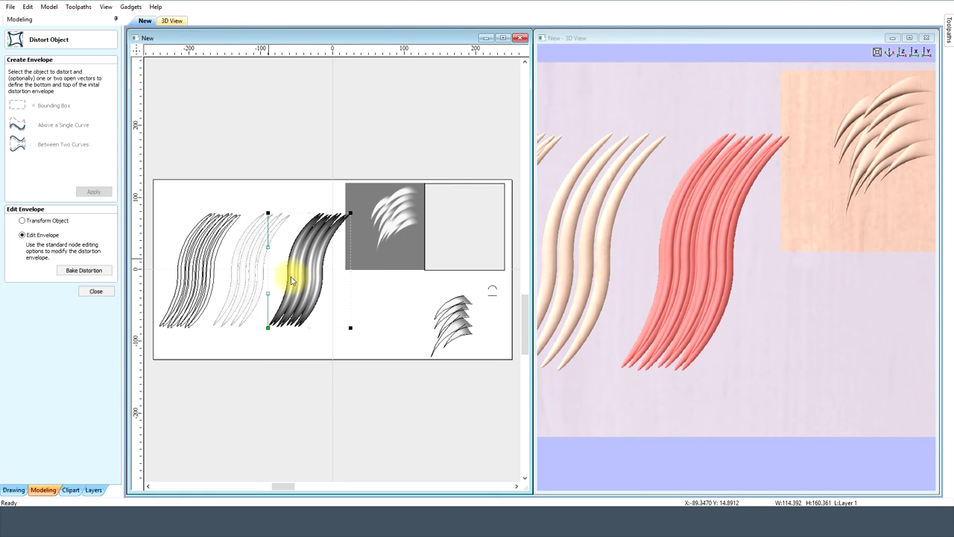
pyautogui.moveTo(265, 210); pyautogui.dragTo(258, 192)
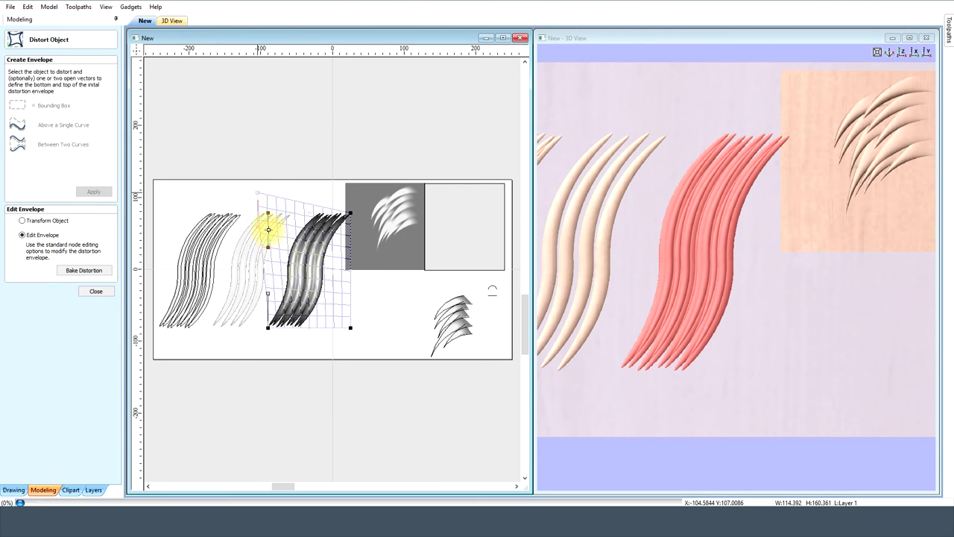
pyautogui.moveTo(256, 225); pyautogui.dragTo(239, 225)
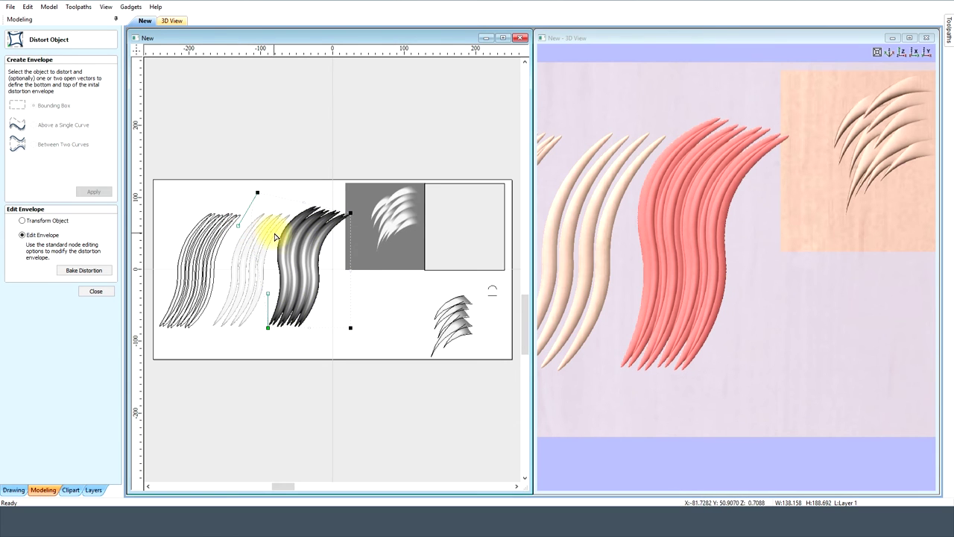
# Curve the envelope's right side as a Bezier, bend its upper handle inward, and move the lower right corner in to about X 0.
pyautogui.click(352, 261)
pyautogui.moveTo(350, 248); pyautogui.dragTo(338, 256)
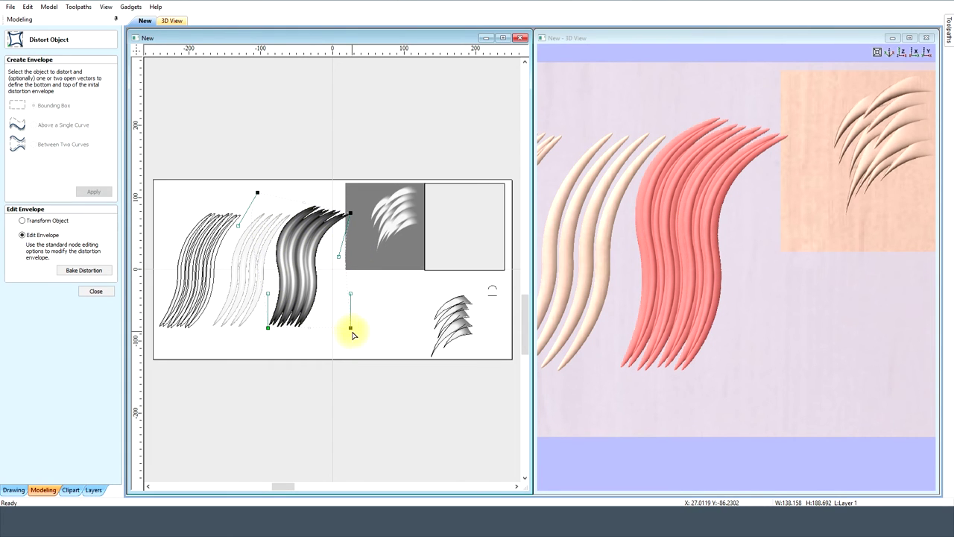
pyautogui.moveTo(350, 326); pyautogui.dragTo(339, 326)
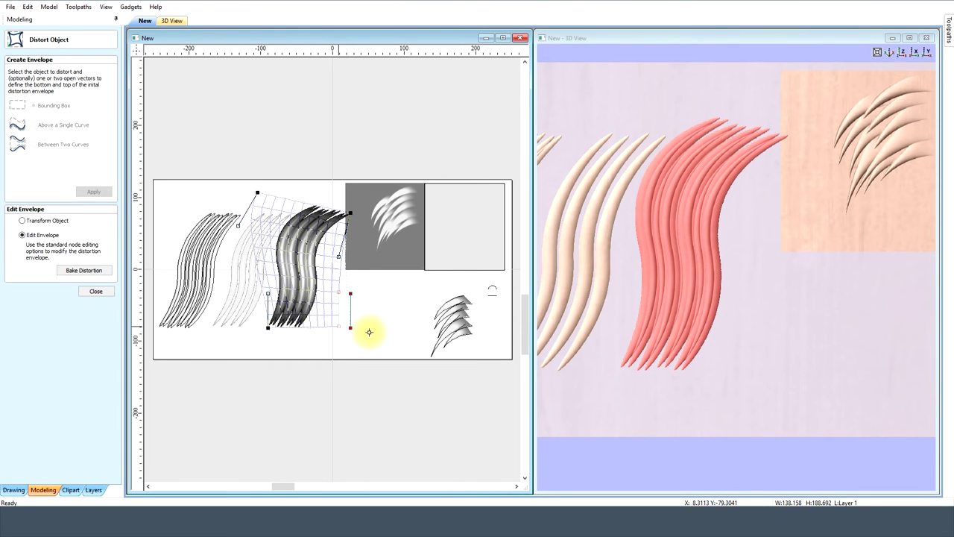
pyautogui.click(336, 326)
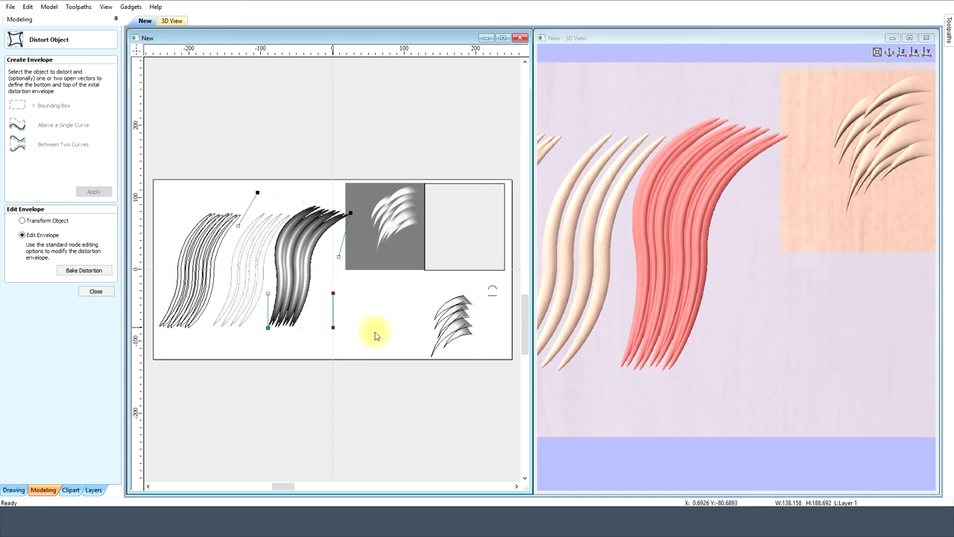
# Refine the right side's upper handle, lower the upper right corner slightly, raise the upper left corner, and finish the distortion.
pyautogui.click(338, 257)
pyautogui.moveTo(338, 258); pyautogui.dragTo(334, 259)
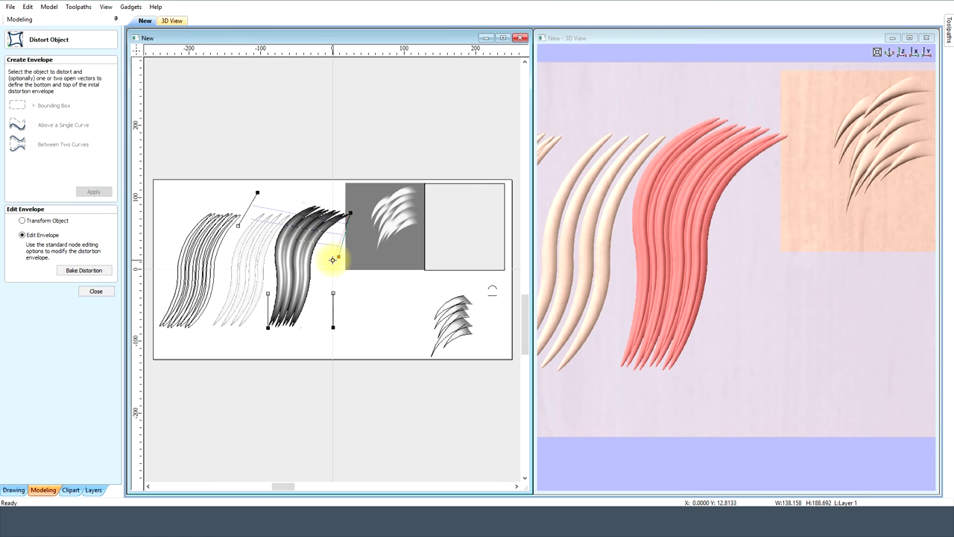
pyautogui.click(351, 211)
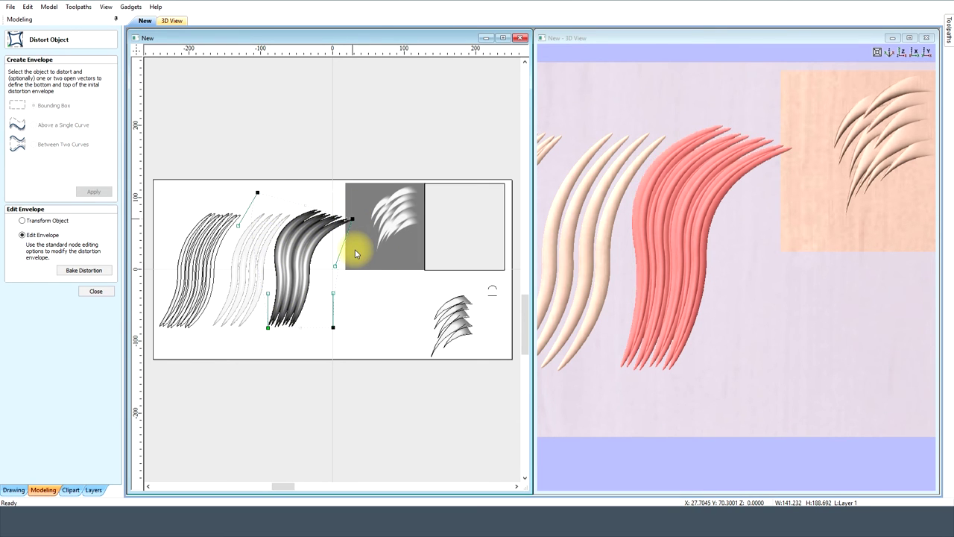
pyautogui.click(256, 190)
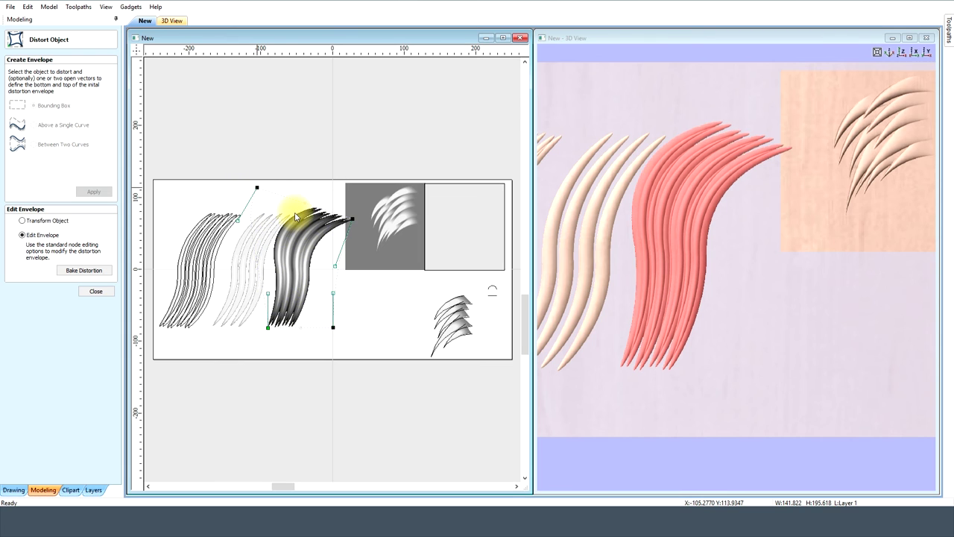
pyautogui.click(97, 292)
pyautogui.click(353, 332)
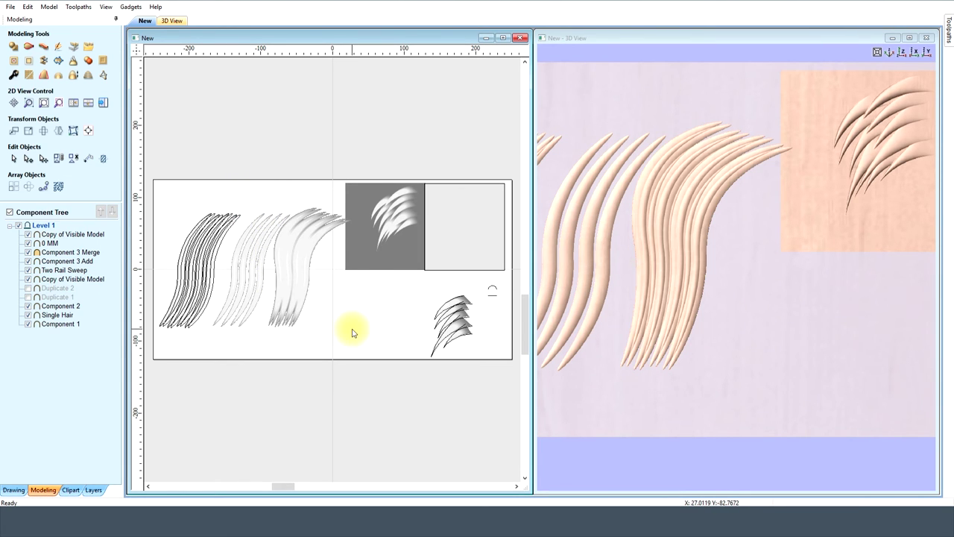
# Select the first-listed Copy of Visible Model, the hair panel, and open it for sculpting with a close 3D view.
pyautogui.press('F3')
pyautogui.click(106, 7)
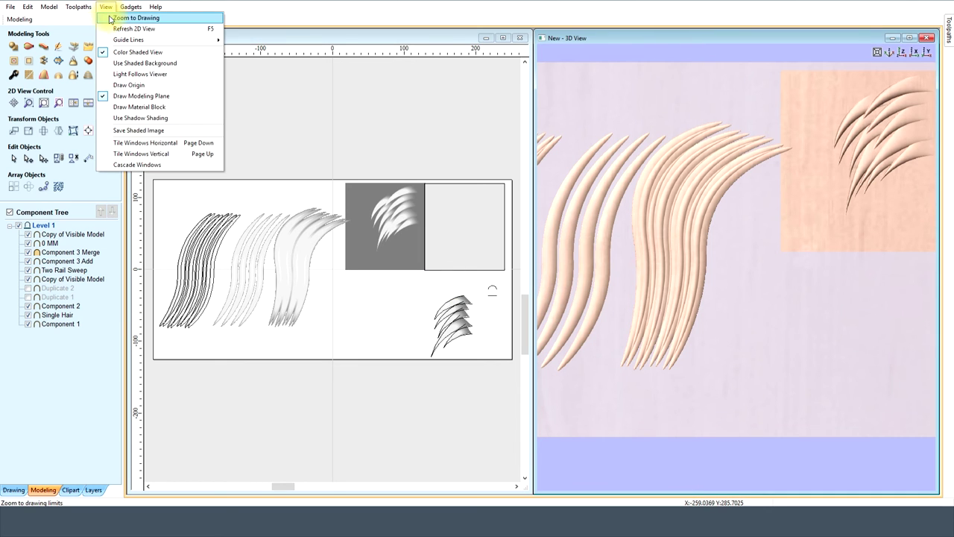
pyautogui.click(110, 18)
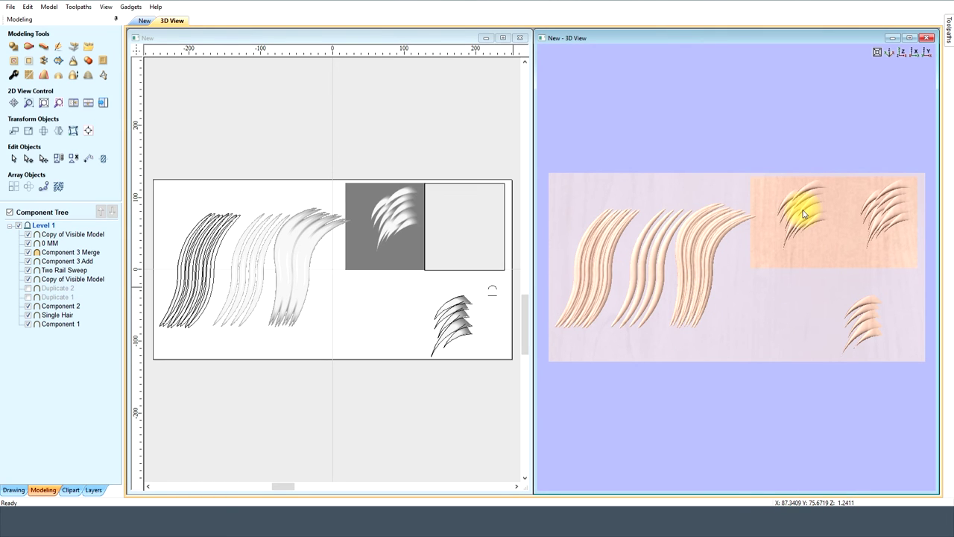
pyautogui.click(393, 219)
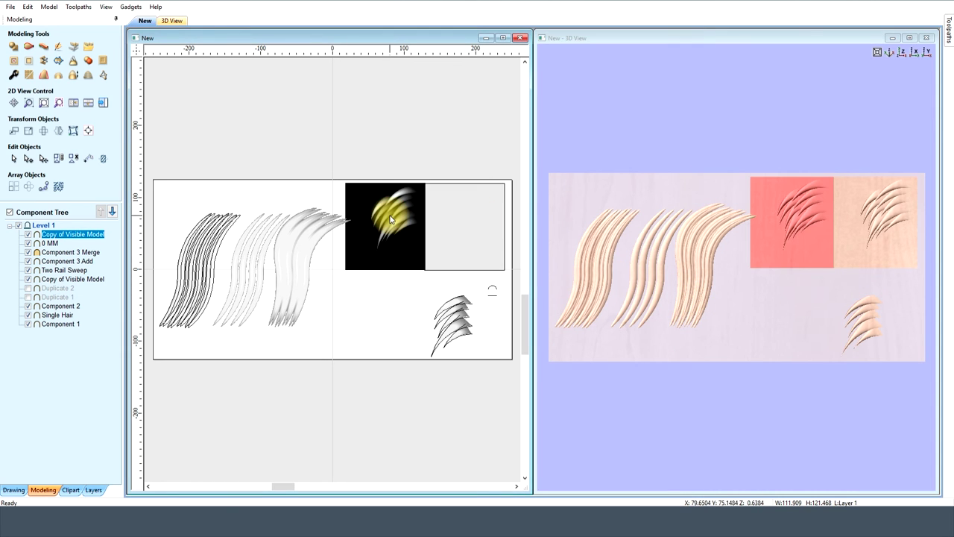
pyautogui.click(58, 48)
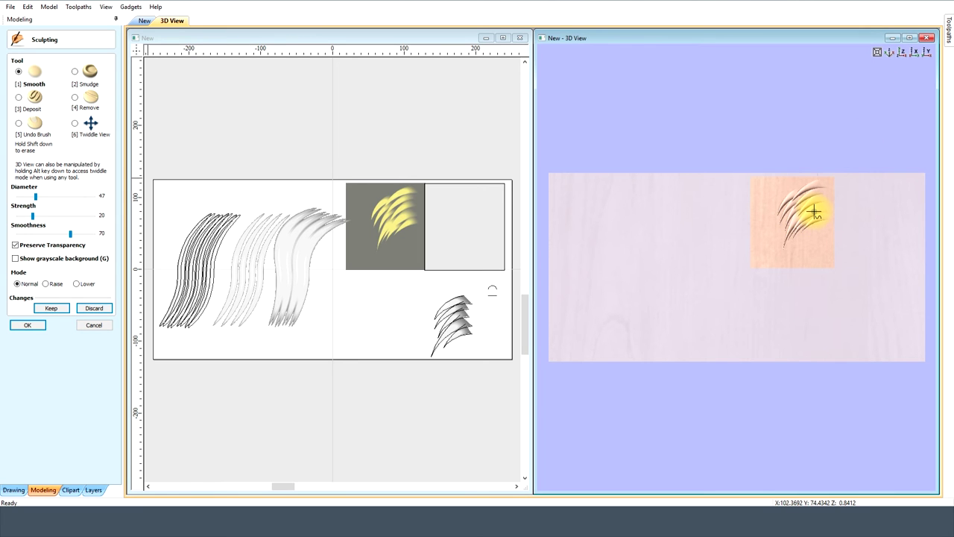
pyautogui.scroll(5, 815, 213)
pyautogui.moveTo(819, 266); pyautogui.dragTo(633, 445, button='middle')
# Smooth the hair strands and their tips with a brush of diameter 41 and strength 31, and keep the sculpted changes.
pyautogui.moveTo(35, 196); pyautogui.dragTo(39, 196)
pyautogui.moveTo(775, 173)
pyautogui.mouseDown()
pyautogui.moveTo(738, 152)
pyautogui.moveTo(769, 150)
pyautogui.moveTo(725, 165)
pyautogui.moveTo(685, 205)
pyautogui.moveTo(748, 156)
pyautogui.moveTo(759, 163)
pyautogui.moveTo(717, 195)
pyautogui.moveTo(767, 188)
pyautogui.moveTo(708, 174)
pyautogui.moveTo(682, 190)
pyautogui.moveTo(639, 261)
pyautogui.moveTo(658, 206)
pyautogui.moveTo(668, 203)
pyautogui.moveTo(667, 217)
pyautogui.moveTo(640, 250)
pyautogui.moveTo(657, 237)
pyautogui.moveTo(656, 270)
pyautogui.moveTo(673, 237)
pyautogui.moveTo(652, 267)
pyautogui.moveTo(699, 244)
pyautogui.moveTo(664, 294)
pyautogui.moveTo(682, 226)
pyautogui.moveTo(679, 300)
pyautogui.moveTo(664, 343)
pyautogui.moveTo(673, 306)
pyautogui.moveTo(546, 296)
pyautogui.mouseUp()
pyautogui.click(31, 215)
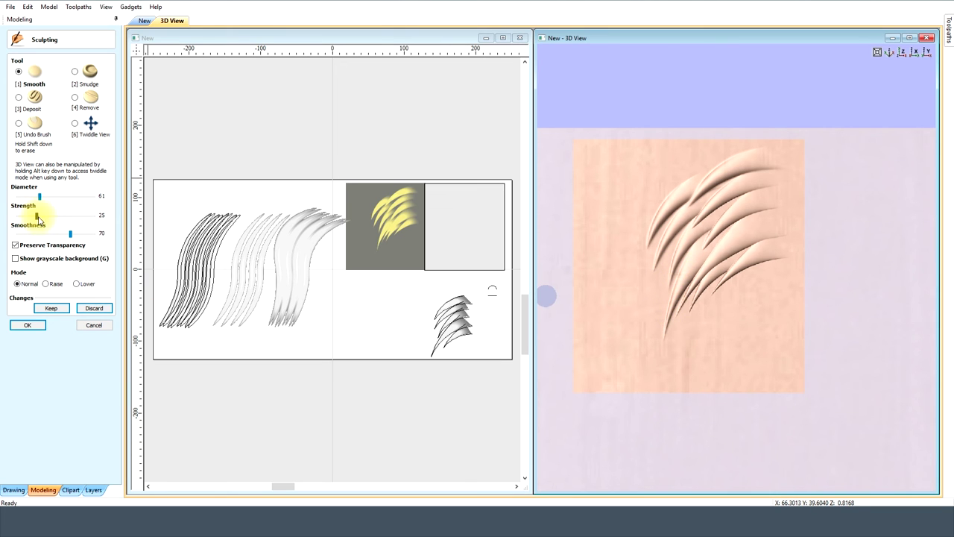
pyautogui.moveTo(677, 300)
pyautogui.mouseDown()
pyautogui.moveTo(671, 324)
pyautogui.moveTo(717, 248)
pyautogui.moveTo(679, 325)
pyautogui.moveTo(717, 262)
pyautogui.moveTo(688, 319)
pyautogui.moveTo(723, 259)
pyautogui.moveTo(718, 288)
pyautogui.moveTo(801, 255)
pyautogui.moveTo(765, 261)
pyautogui.moveTo(721, 288)
pyautogui.moveTo(753, 264)
pyautogui.moveTo(731, 265)
pyautogui.moveTo(795, 226)
pyautogui.moveTo(734, 249)
pyautogui.moveTo(671, 309)
pyautogui.moveTo(698, 256)
pyautogui.moveTo(659, 343)
pyautogui.moveTo(680, 219)
pyautogui.moveTo(647, 286)
pyautogui.moveTo(666, 204)
pyautogui.moveTo(644, 250)
pyautogui.moveTo(744, 176)
pyautogui.moveTo(772, 167)
pyautogui.moveTo(799, 175)
pyautogui.moveTo(770, 173)
pyautogui.moveTo(780, 156)
pyautogui.moveTo(752, 153)
pyautogui.moveTo(765, 149)
pyautogui.moveTo(774, 170)
pyautogui.moveTo(776, 157)
pyautogui.moveTo(783, 166)
pyautogui.moveTo(770, 172)
pyautogui.moveTo(763, 218)
pyautogui.moveTo(773, 195)
pyautogui.moveTo(784, 252)
pyautogui.moveTo(773, 155)
pyautogui.moveTo(712, 176)
pyautogui.moveTo(765, 165)
pyautogui.moveTo(696, 224)
pyautogui.moveTo(780, 178)
pyautogui.moveTo(706, 248)
pyautogui.moveTo(774, 207)
pyautogui.moveTo(716, 233)
pyautogui.moveTo(744, 232)
pyautogui.moveTo(720, 257)
pyautogui.moveTo(782, 247)
pyautogui.moveTo(706, 303)
pyautogui.moveTo(795, 233)
pyautogui.moveTo(675, 243)
pyautogui.moveTo(777, 154)
pyautogui.moveTo(750, 155)
pyautogui.moveTo(689, 201)
pyautogui.moveTo(687, 183)
pyautogui.moveTo(634, 263)
pyautogui.moveTo(634, 336)
pyautogui.moveTo(688, 251)
pyautogui.moveTo(661, 335)
pyautogui.mouseUp()
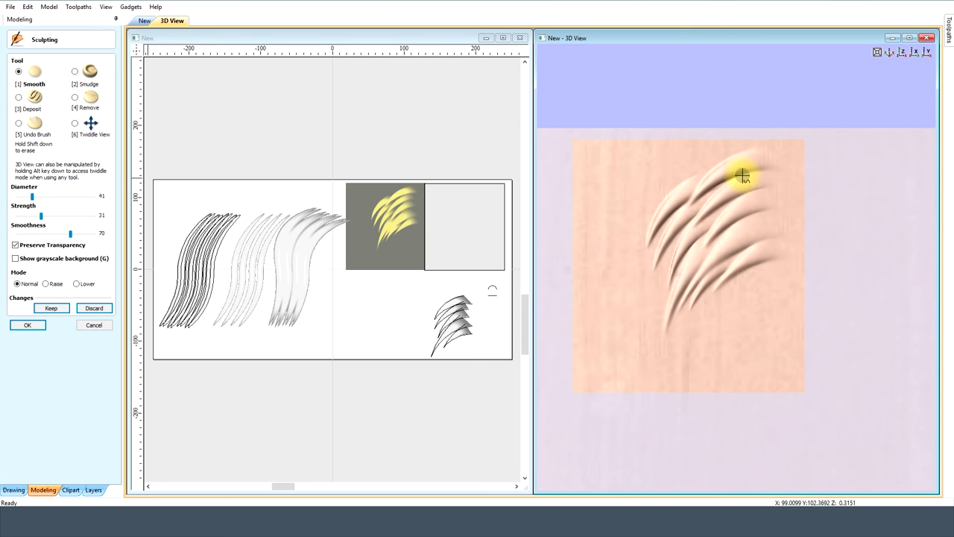
pyautogui.moveTo(709, 193); pyautogui.dragTo(725, 209)
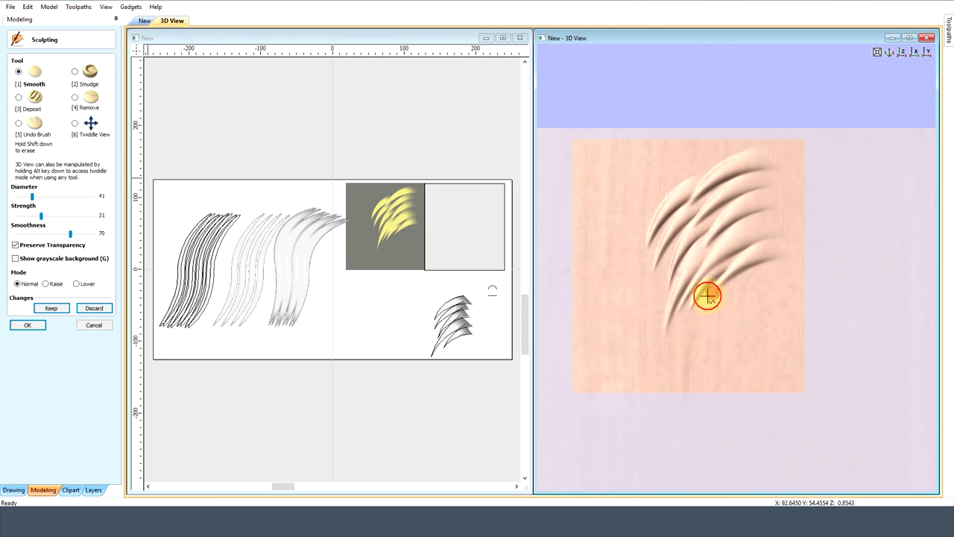
pyautogui.click(57, 309)
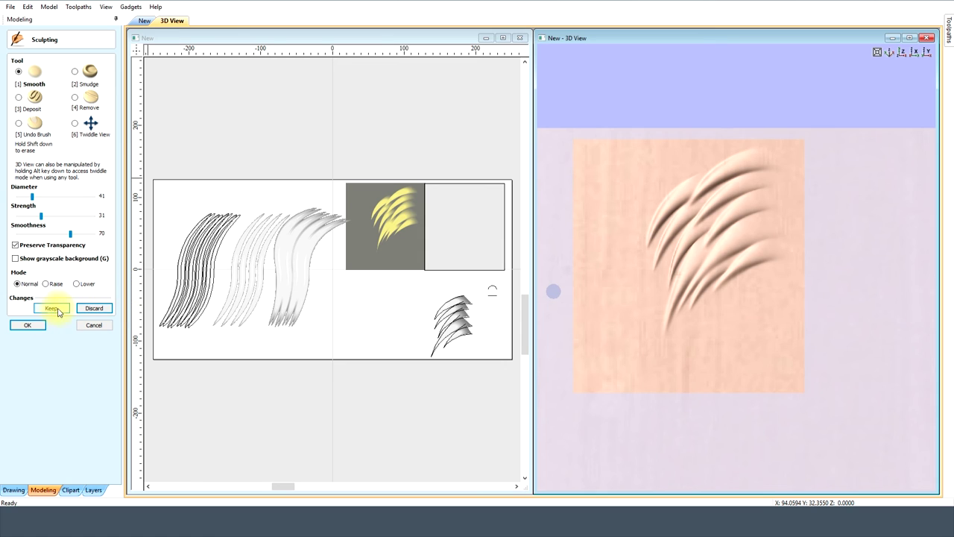
pyautogui.click(26, 325)
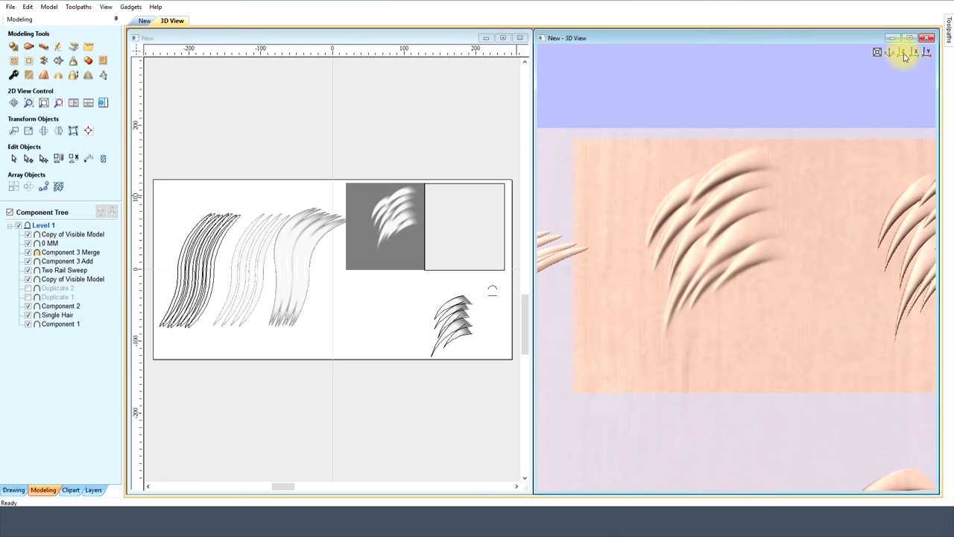
# Draw a circle about 120.5 mm in diameter in the maximised 2D view and centre it on the job.
pyautogui.click(504, 38)
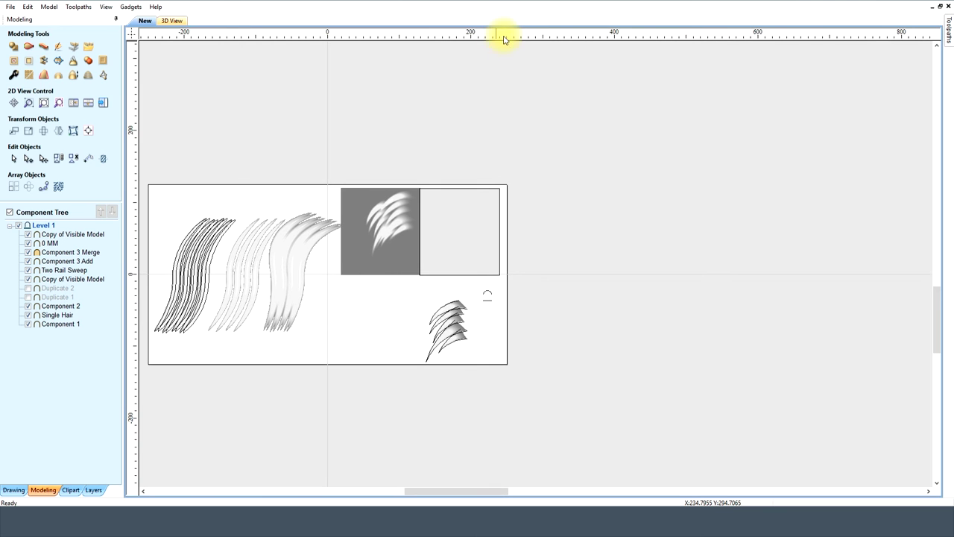
pyautogui.click(110, 9)
pyautogui.click(126, 16)
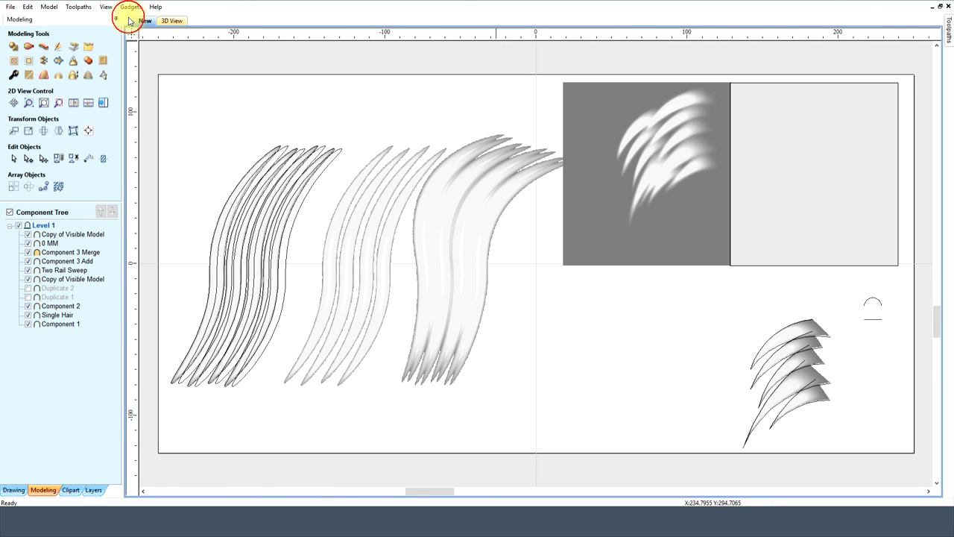
pyautogui.click(14, 490)
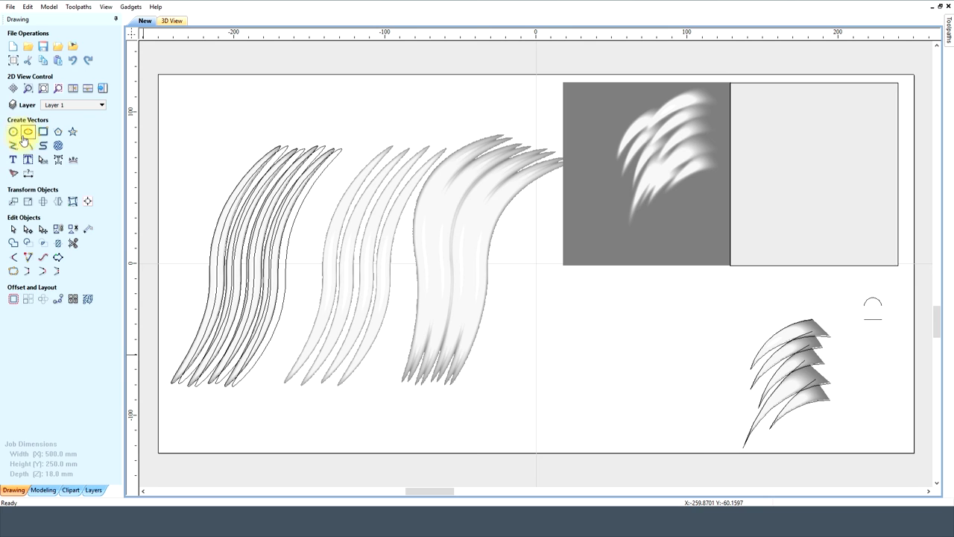
pyautogui.click(13, 132)
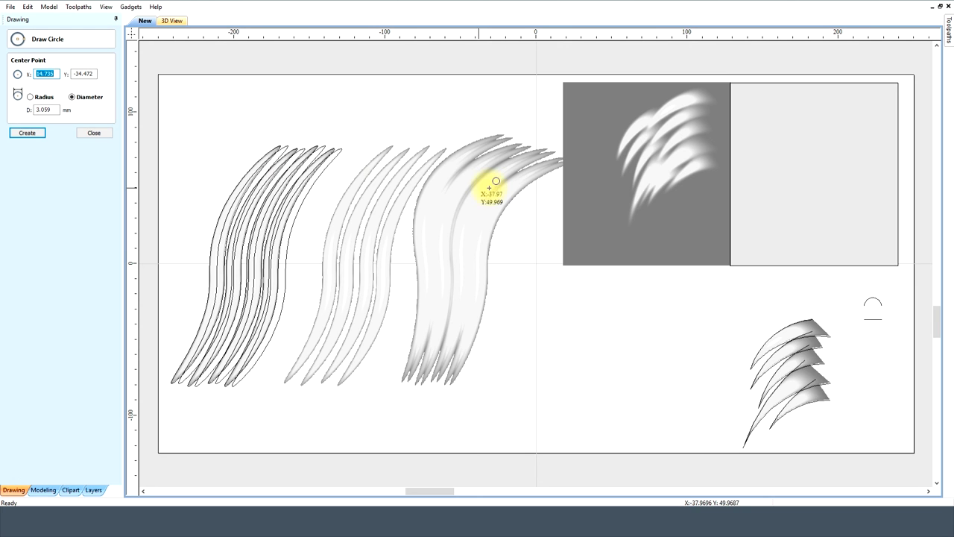
pyautogui.click(653, 158)
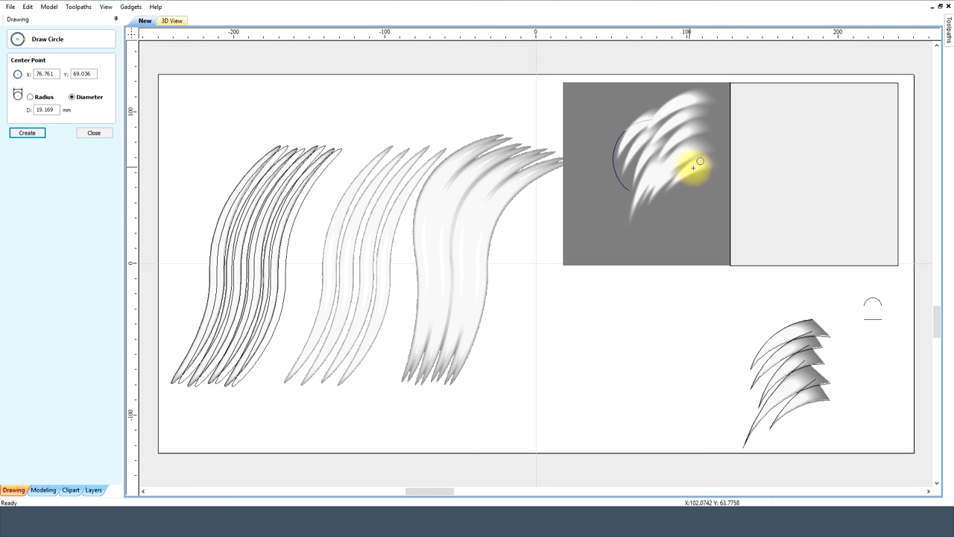
pyautogui.click(738, 187)
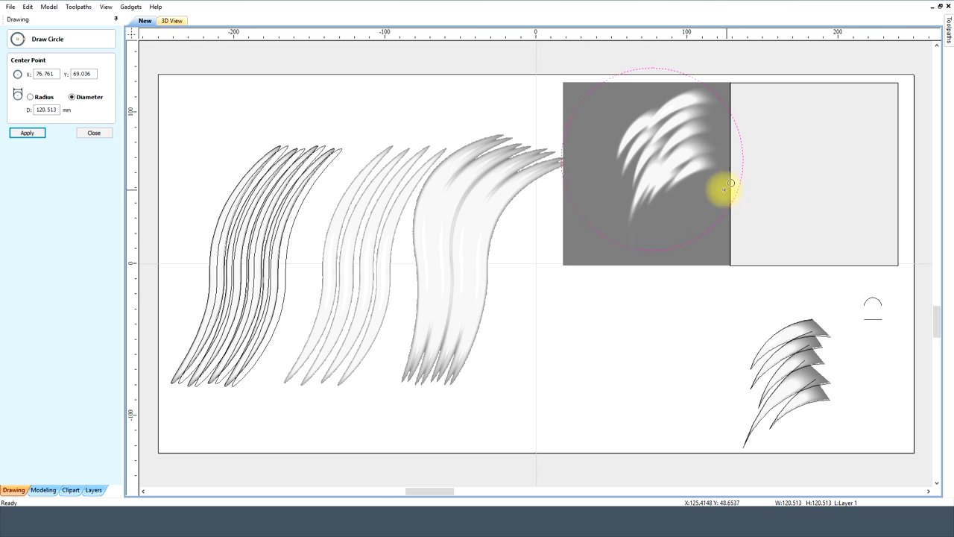
pyautogui.click(90, 133)
pyautogui.click(635, 249)
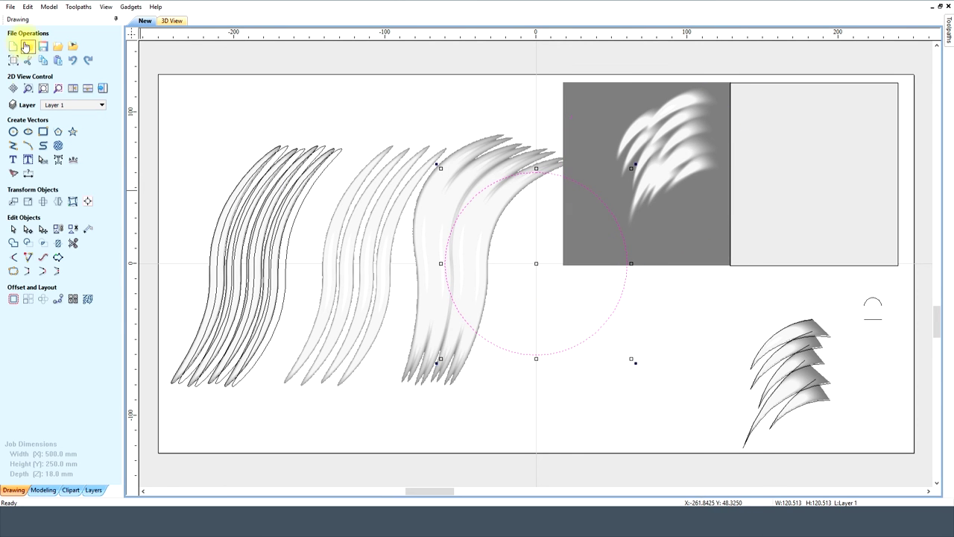
# Hide the 0 MM component and all components from Component 3 Merge down to Component 1.
pyautogui.click(42, 489)
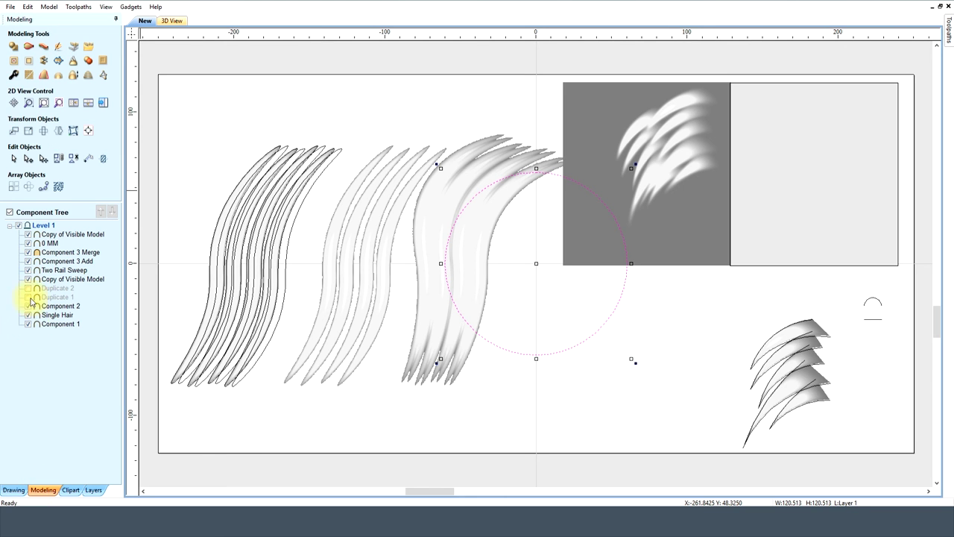
pyautogui.click(29, 243)
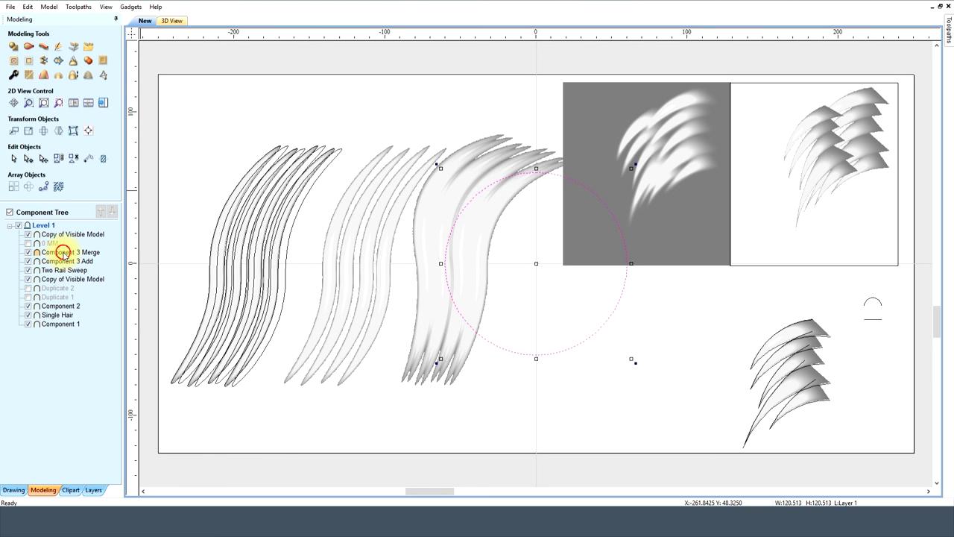
pyautogui.click(63, 253)
pyautogui.keyDown('shift'); pyautogui.click(66, 328); pyautogui.keyUp('shift')
pyautogui.click(29, 252)
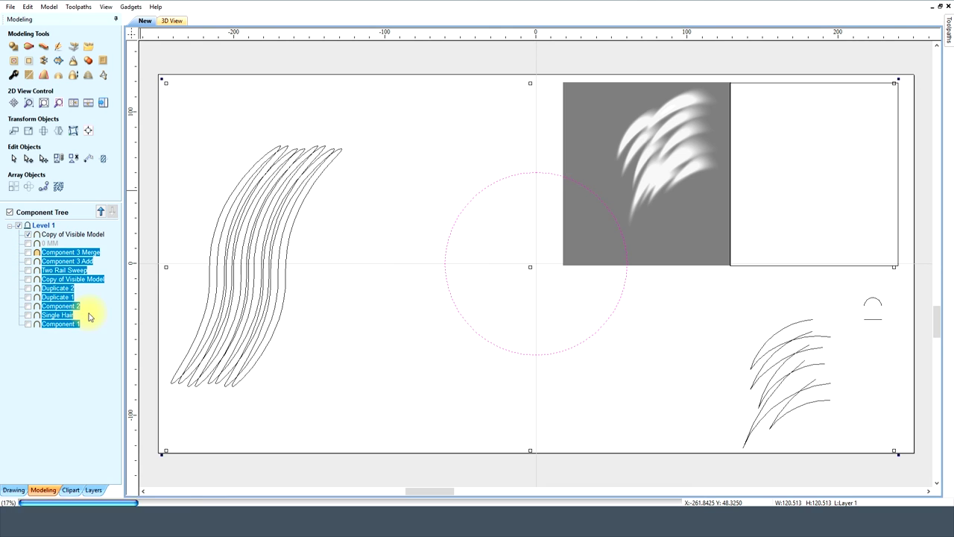
# Create a domed shape from the circle with a 30° profile angle, 0.0 mm base height and no height limit, added to the model.
pyautogui.click(98, 325)
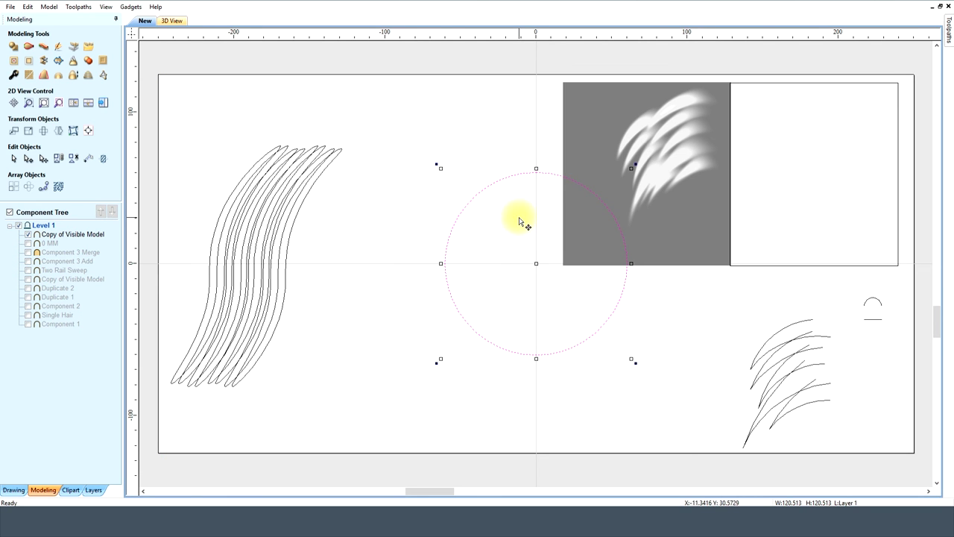
pyautogui.click(15, 46)
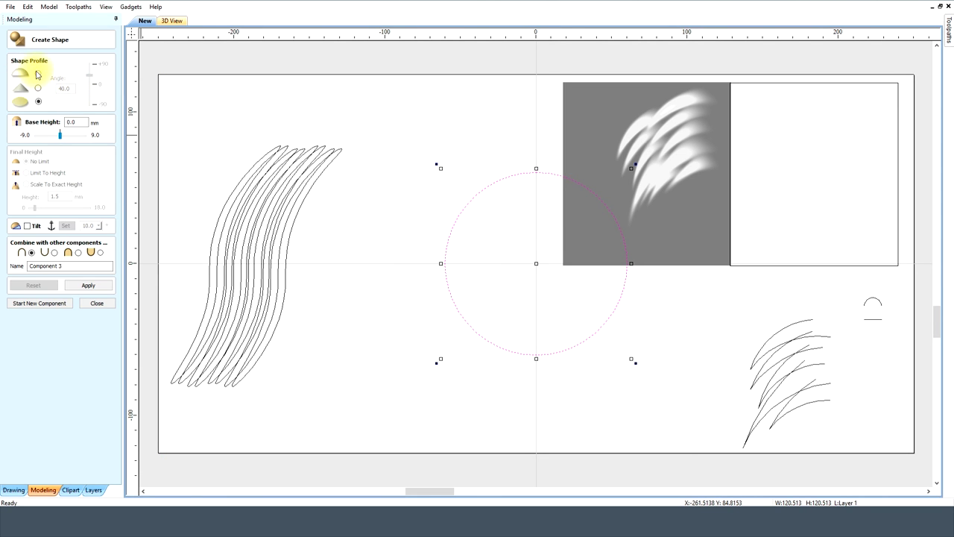
pyautogui.click(85, 285)
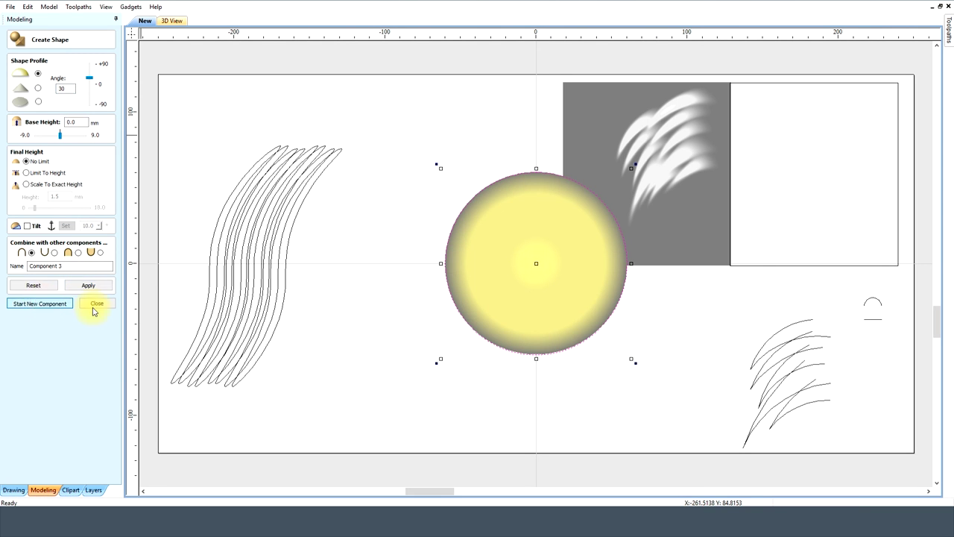
pyautogui.click(94, 305)
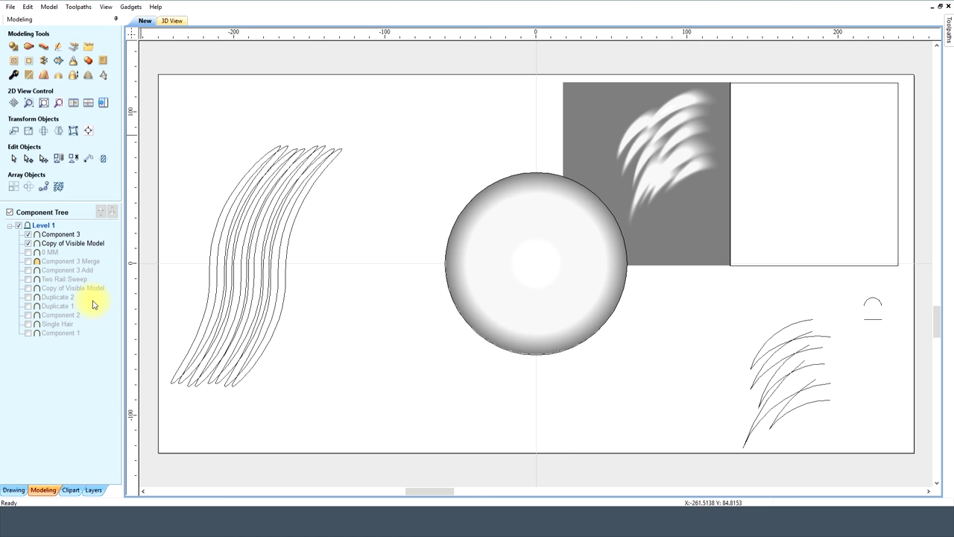
# Move the hair panel in the 3D view so its strands lie over the left half of the dome.
pyautogui.click(172, 21)
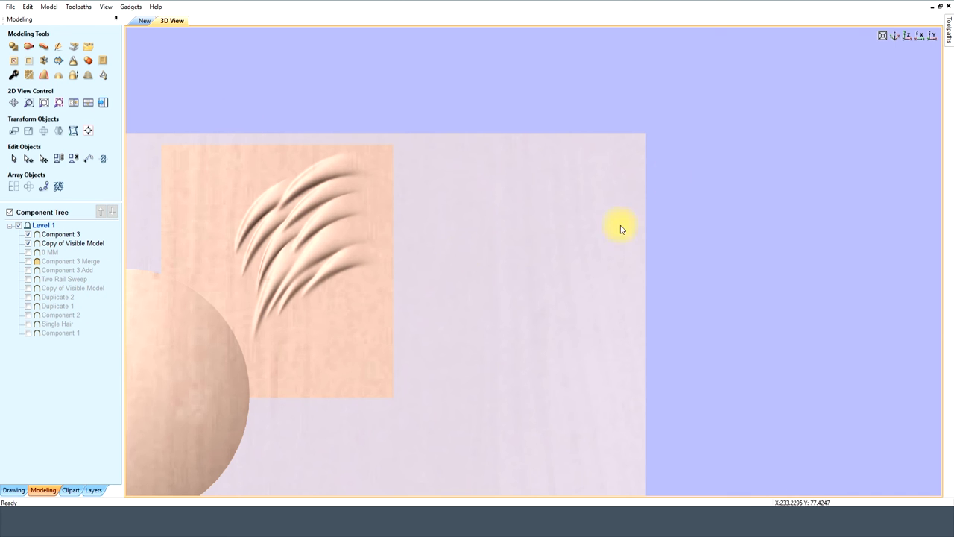
pyautogui.click(883, 35)
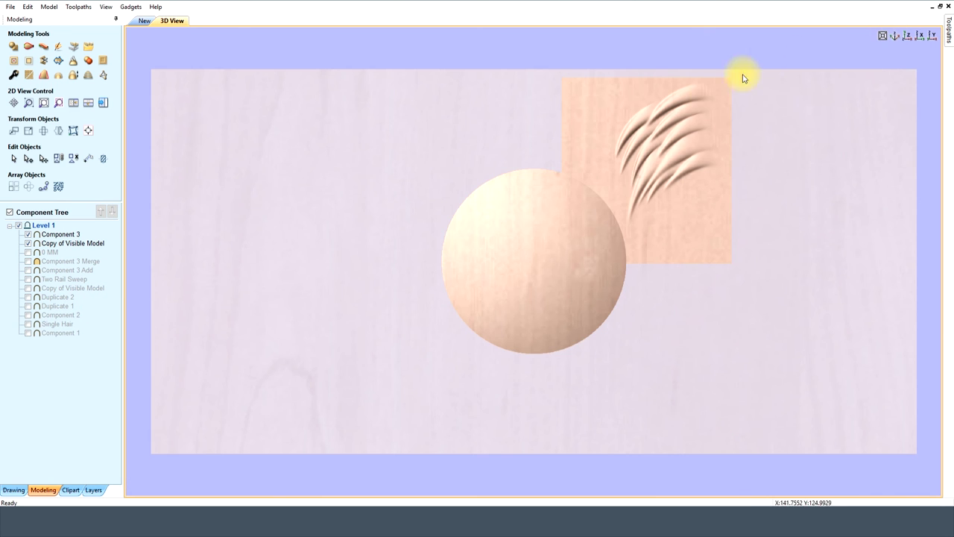
pyautogui.click(61, 243)
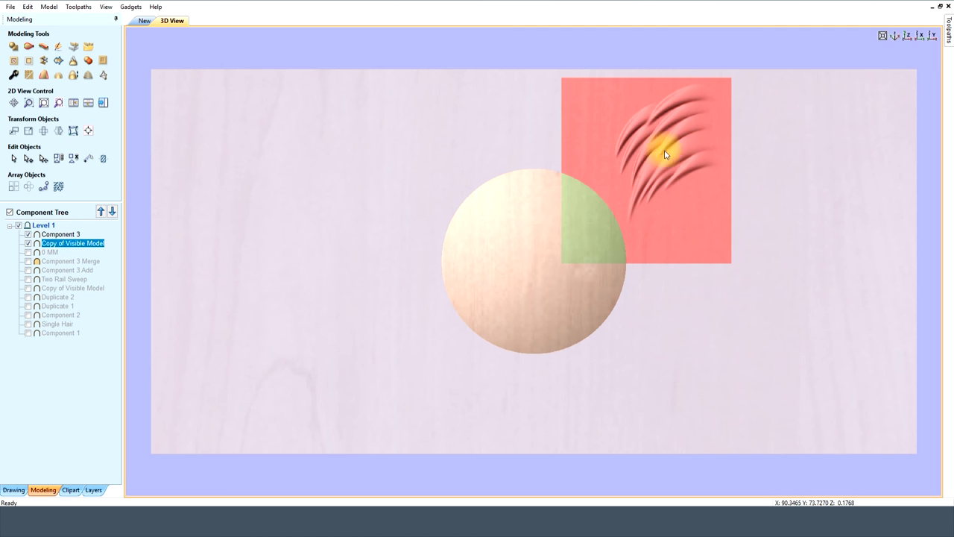
pyautogui.click(639, 171)
pyautogui.moveTo(633, 179); pyautogui.dragTo(485, 273)
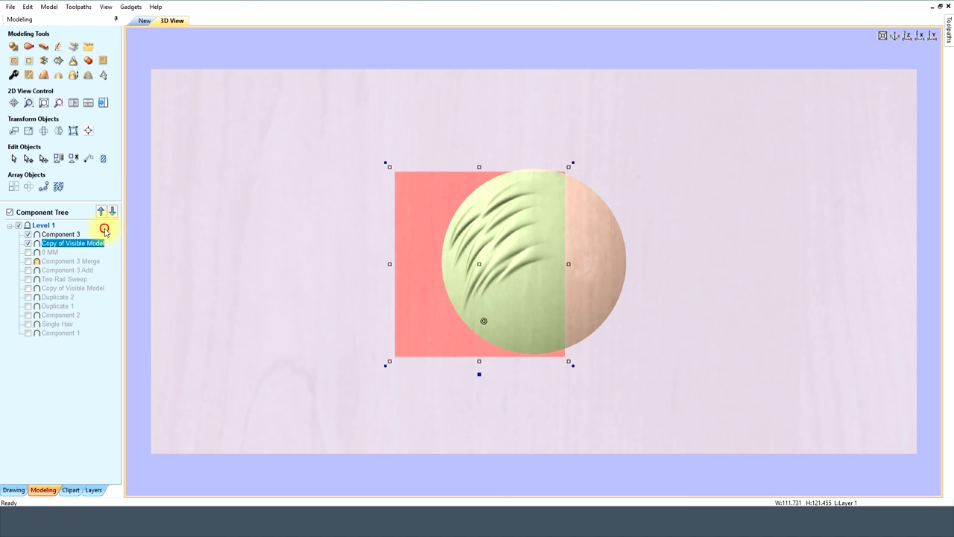
pyautogui.click(807, 215)
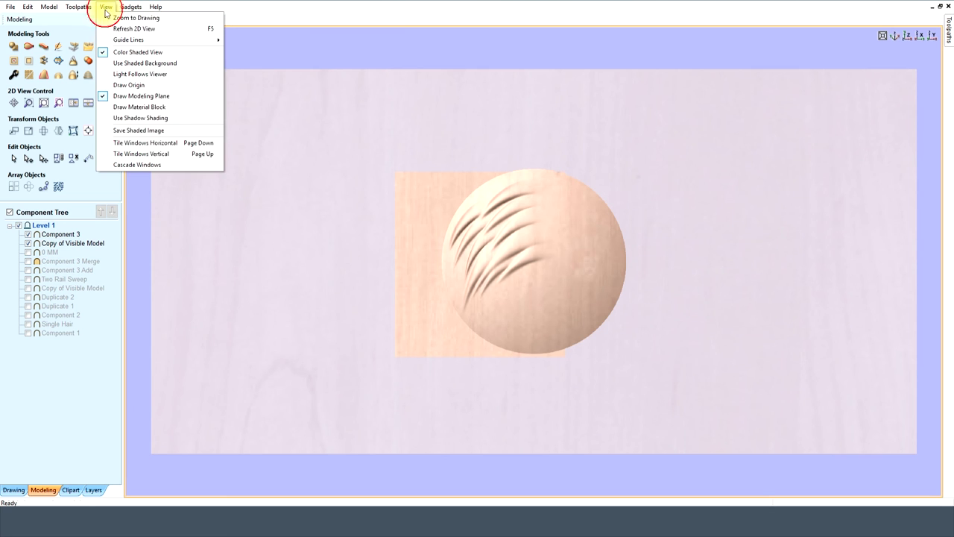
# With the 2D and 3D views tiled vertically, create one component from the visible dome and hair panel, and hide the source components.
pyautogui.click(137, 155)
pyautogui.scroll(2, 331, 261)
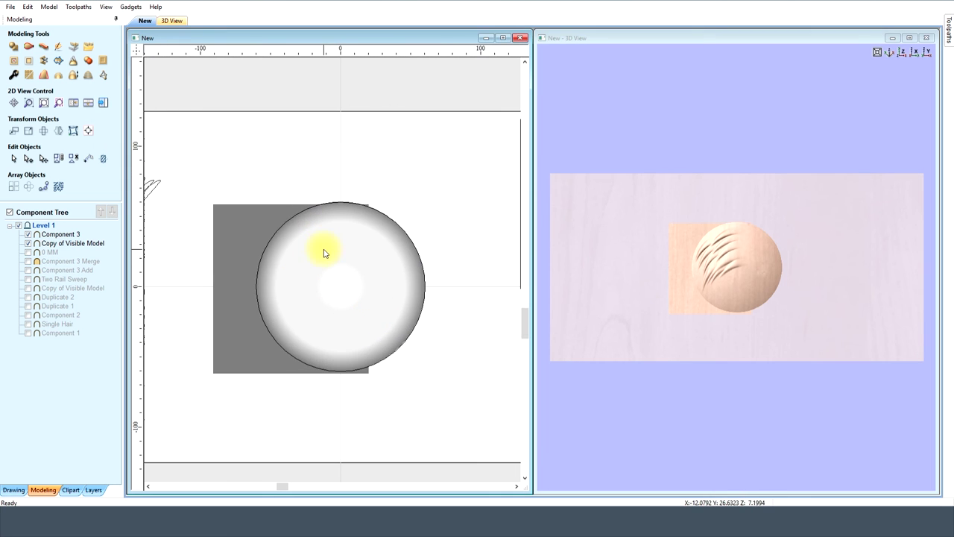
pyautogui.click(70, 243)
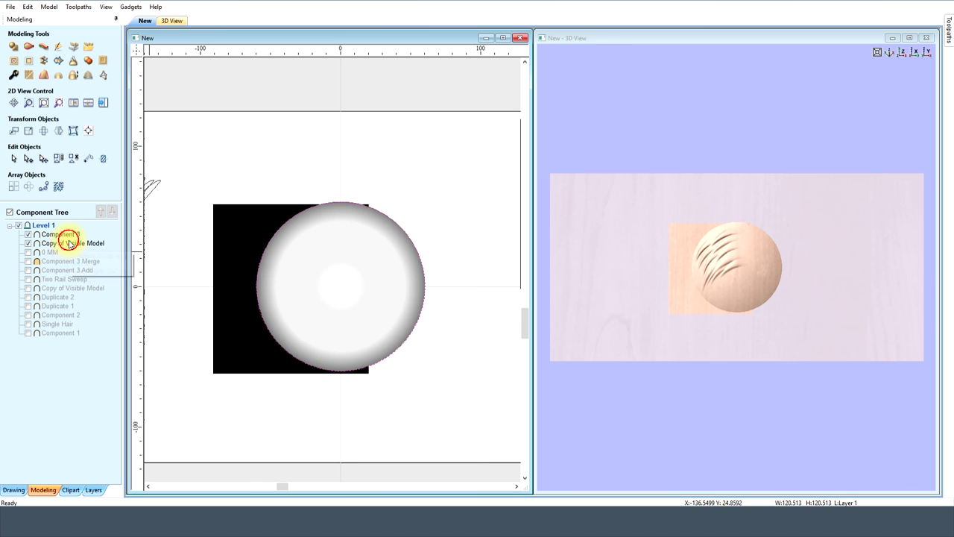
pyautogui.keyDown('ctrl'); pyautogui.click(70, 234); pyautogui.keyUp('ctrl')
pyautogui.click(88, 63)
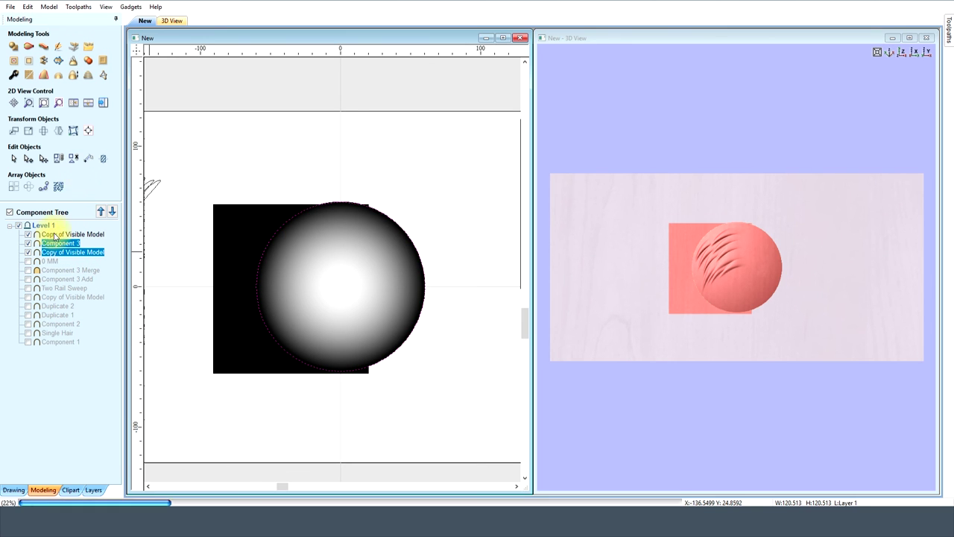
pyautogui.click(28, 242)
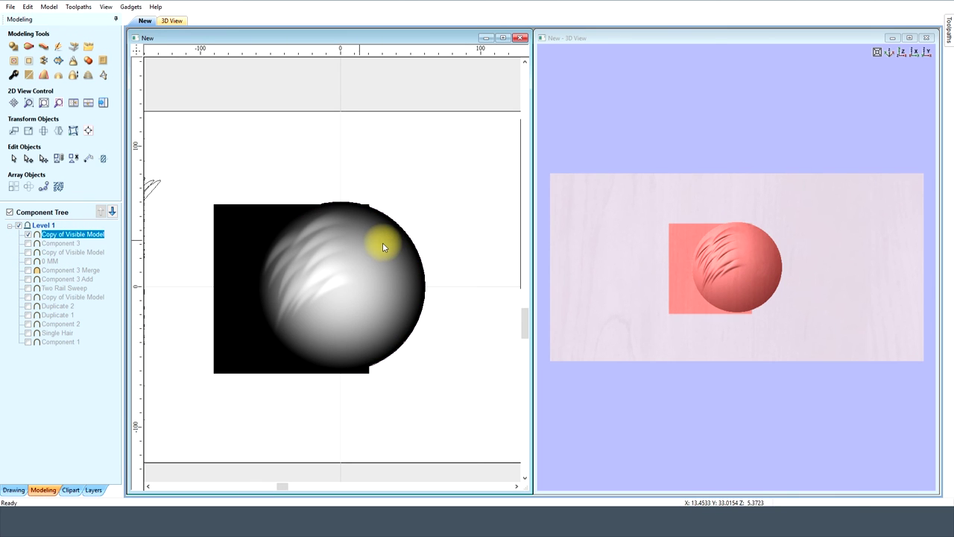
pyautogui.click(112, 243)
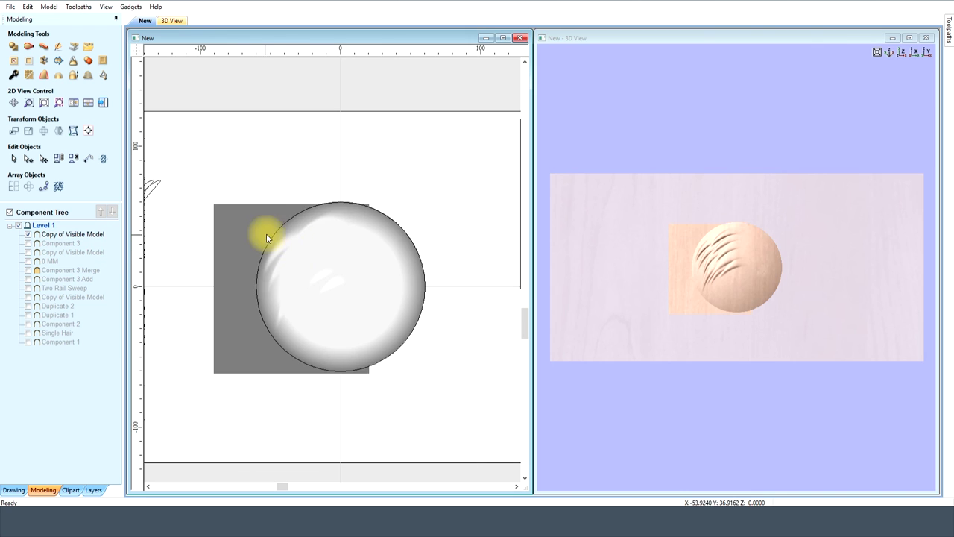
# Clear the combined component outside the circle and inspect the trimmed dome at an angle in the maximised 3D view.
pyautogui.click(97, 235)
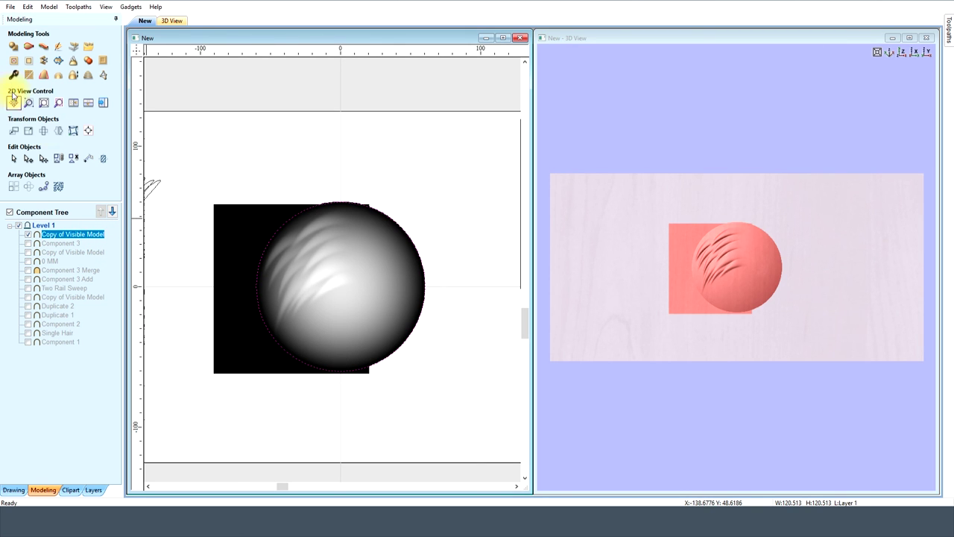
pyautogui.click(30, 63)
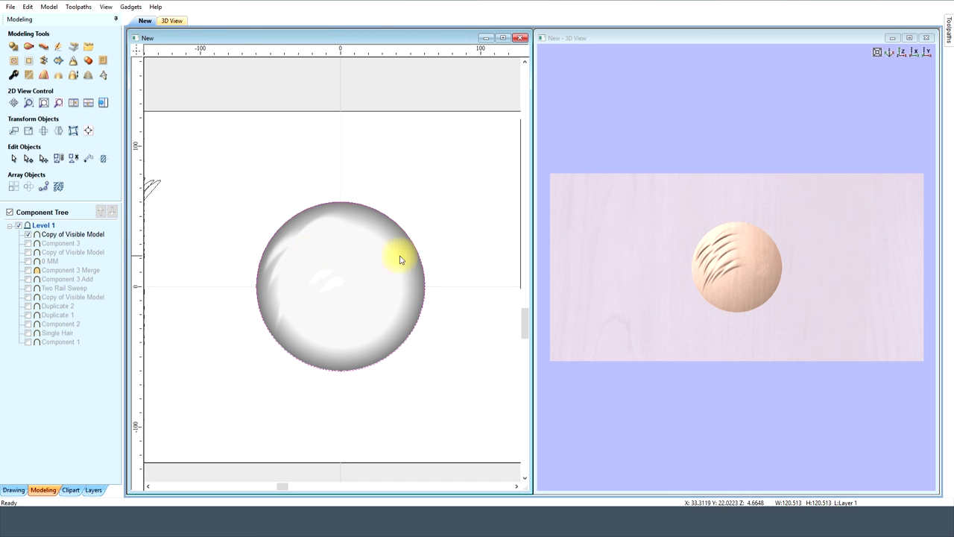
pyautogui.click(437, 172)
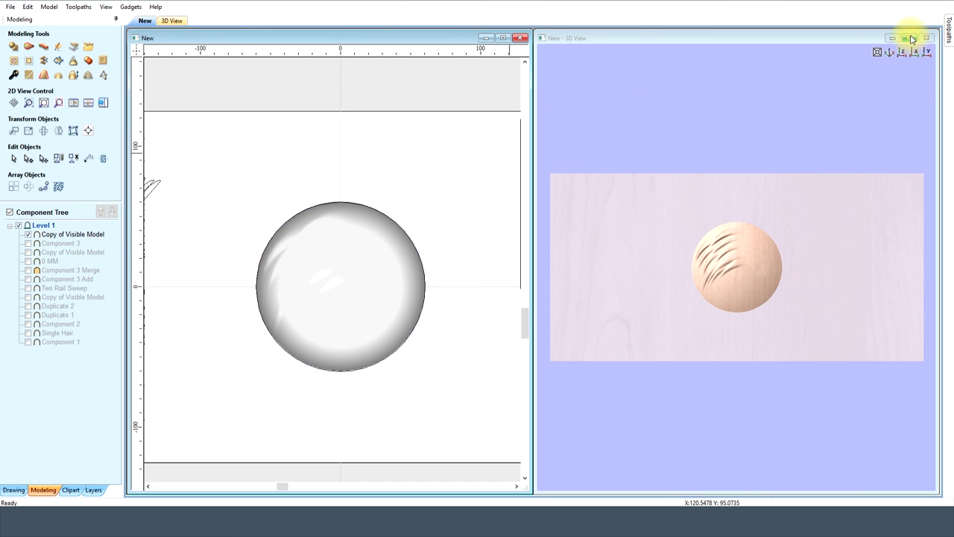
pyautogui.click(911, 38)
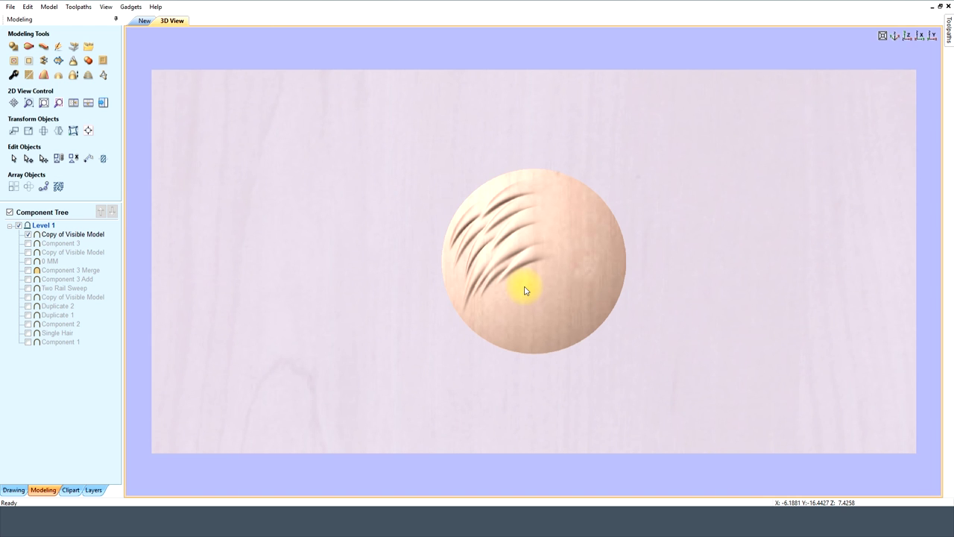
pyautogui.moveTo(544, 302); pyautogui.dragTo(554, 154)
pyautogui.moveTo(528, 276); pyautogui.dragTo(398, 410)
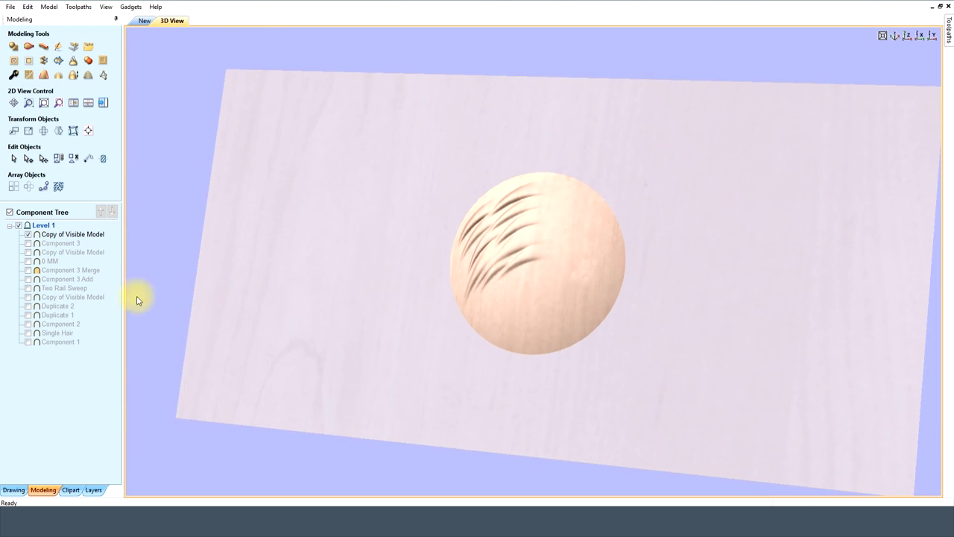
# Show the original hair panel, the Copy of Visible Model listed below Component 3, together with the trimmed dome in 3D.
pyautogui.click(144, 21)
pyautogui.click(28, 243)
pyautogui.click(28, 243)
pyautogui.click(28, 252)
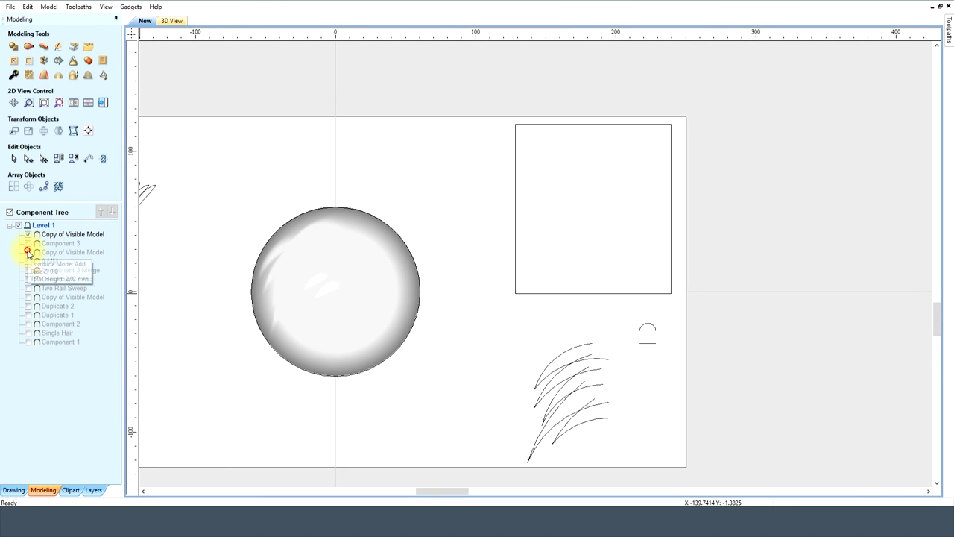
pyautogui.click(171, 21)
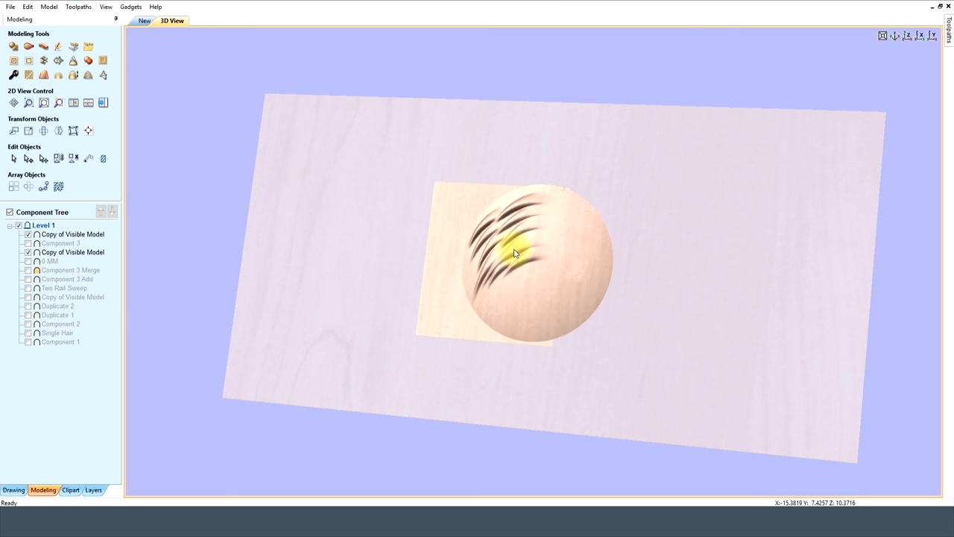
# Scale the hair panel down to about 80.6 x 81 mm and move it over the lower middle of the dome.
pyautogui.click(75, 253)
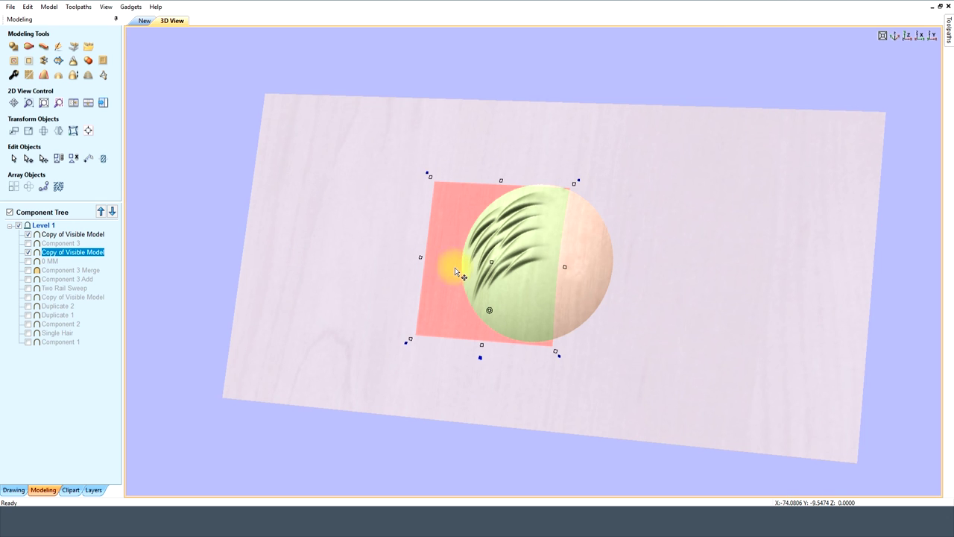
pyautogui.moveTo(428, 177); pyautogui.dragTo(451, 209)
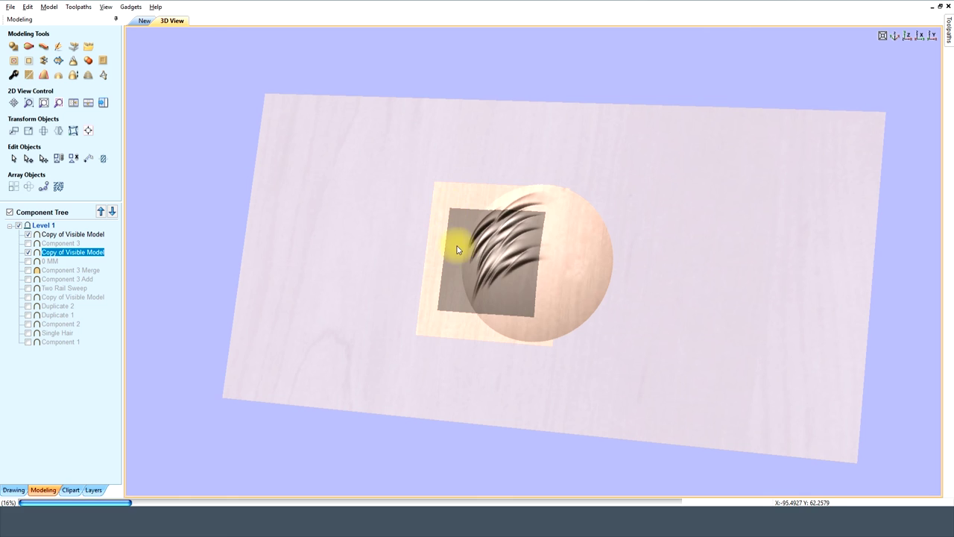
pyautogui.moveTo(500, 267); pyautogui.dragTo(527, 308)
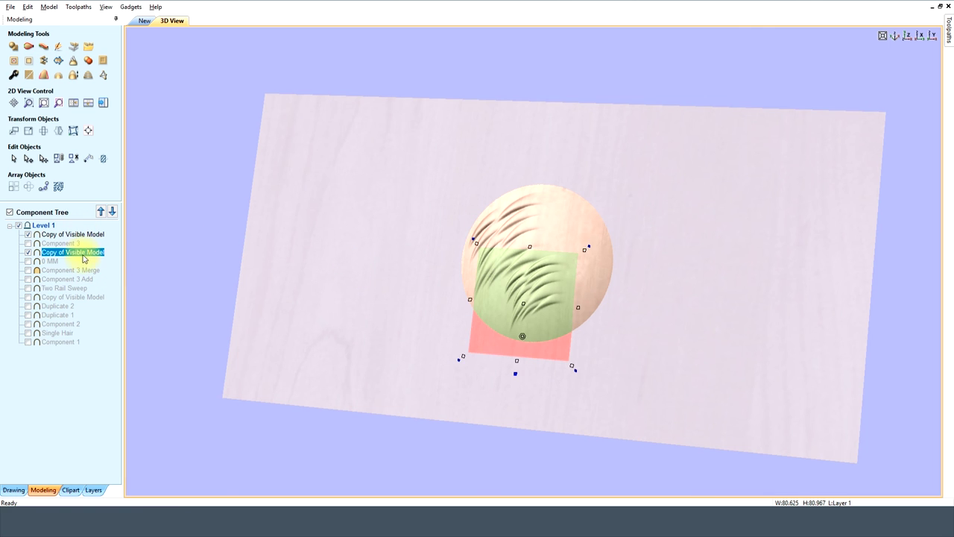
# Create a component from the visible dome and scaled hair panel, and hide the source components.
pyautogui.click(88, 62)
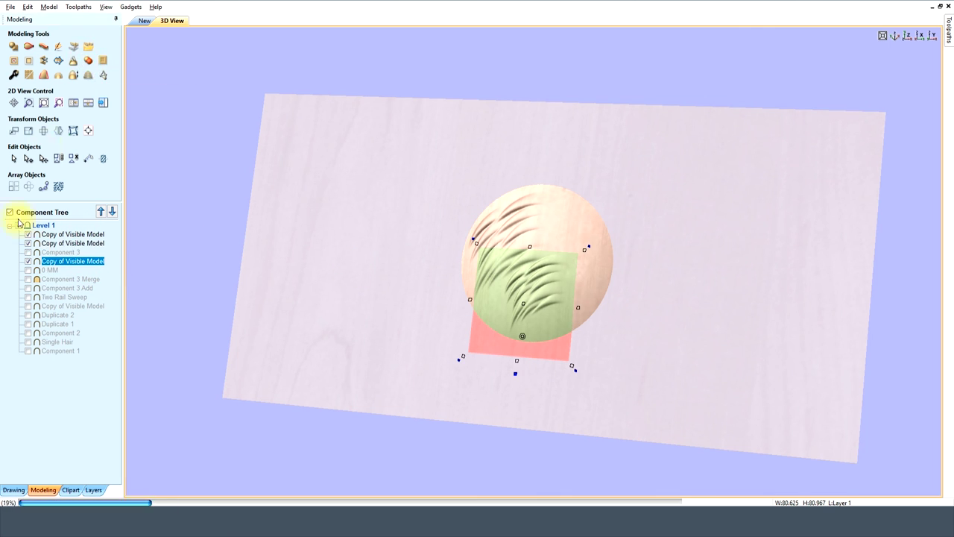
pyautogui.click(27, 243)
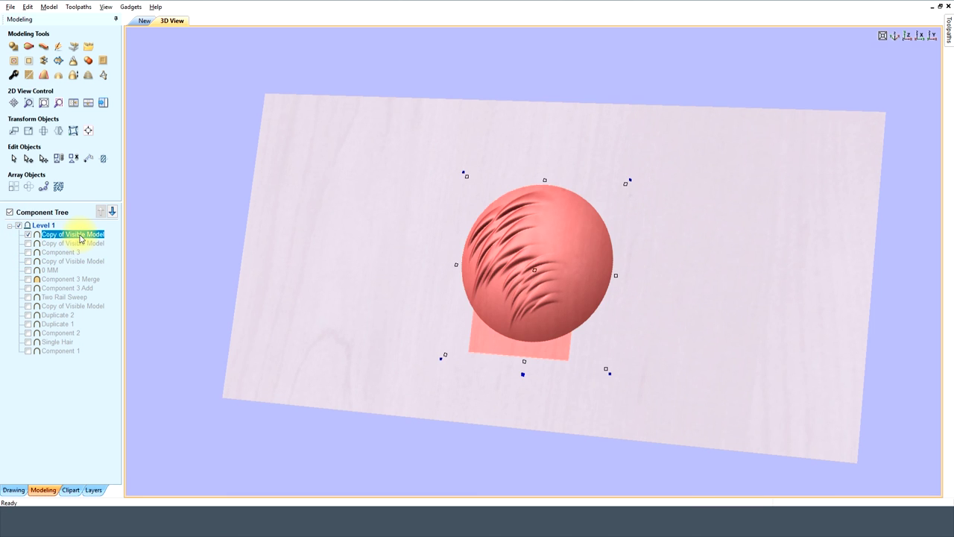
# Clear the newest Copy of Visible Model outside the circle and view the dome closely from above in 3D.
pyautogui.click(144, 21)
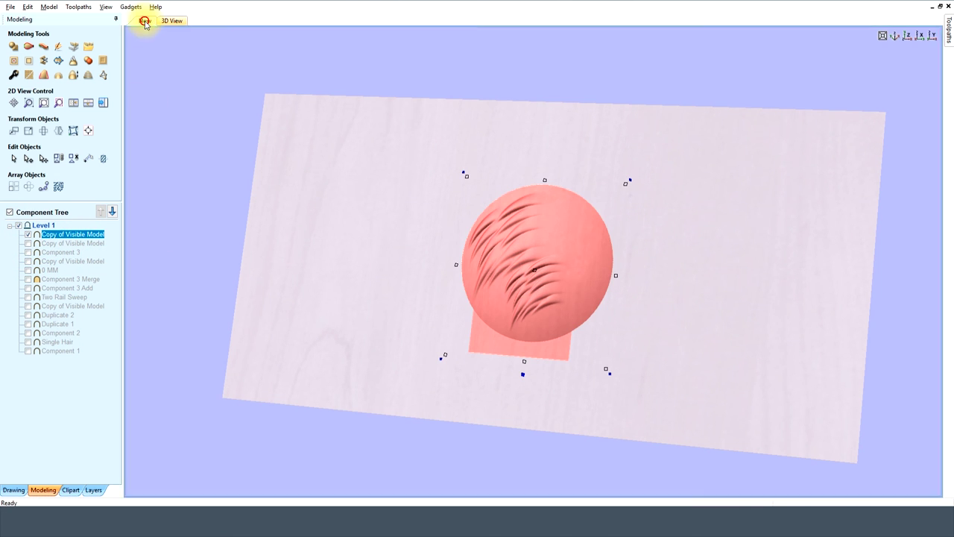
pyautogui.click(255, 268)
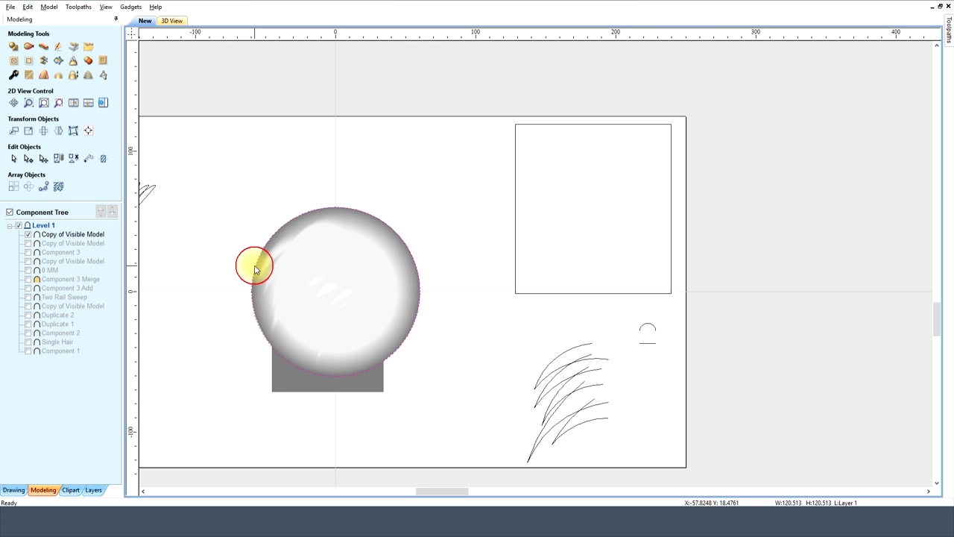
pyautogui.click(71, 234)
pyautogui.click(32, 61)
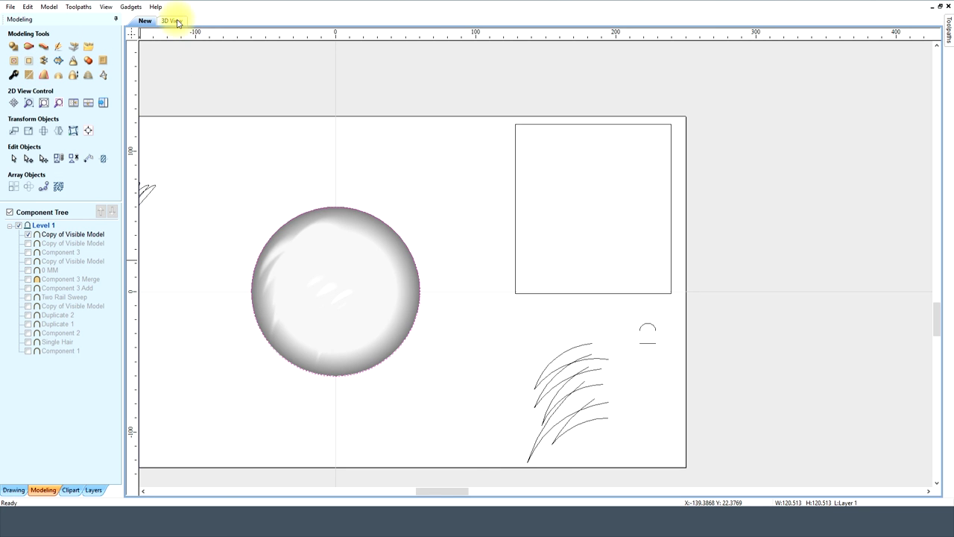
pyautogui.click(172, 21)
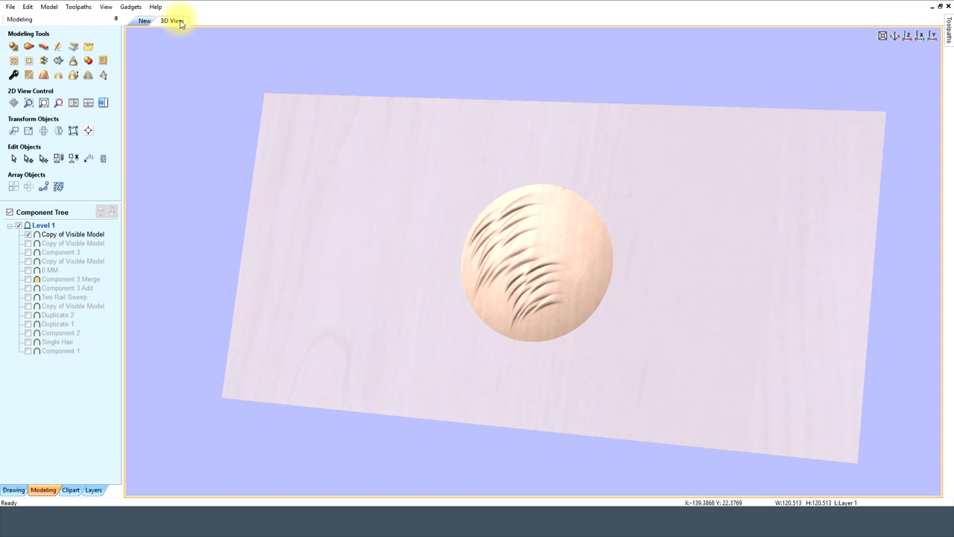
pyautogui.click(907, 36)
pyautogui.scroll(3, 526, 289)
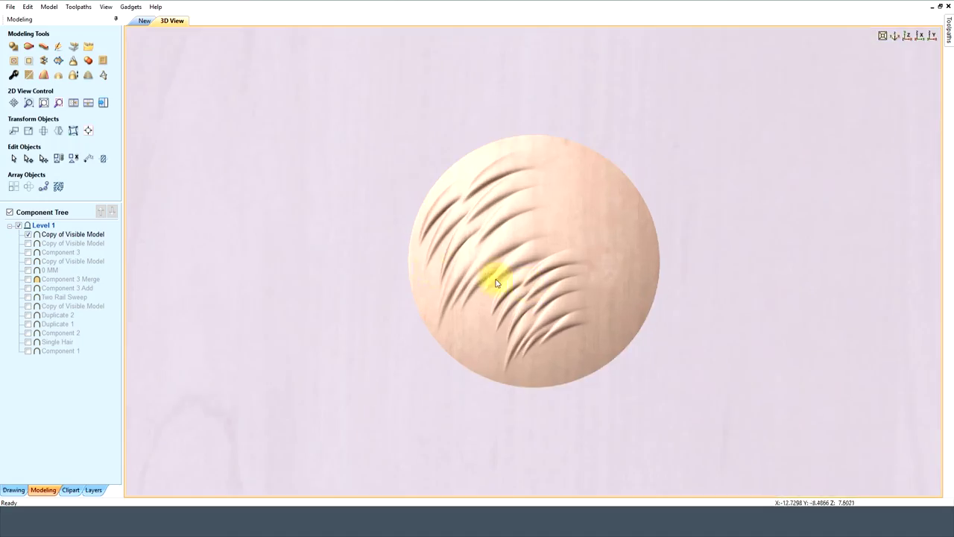